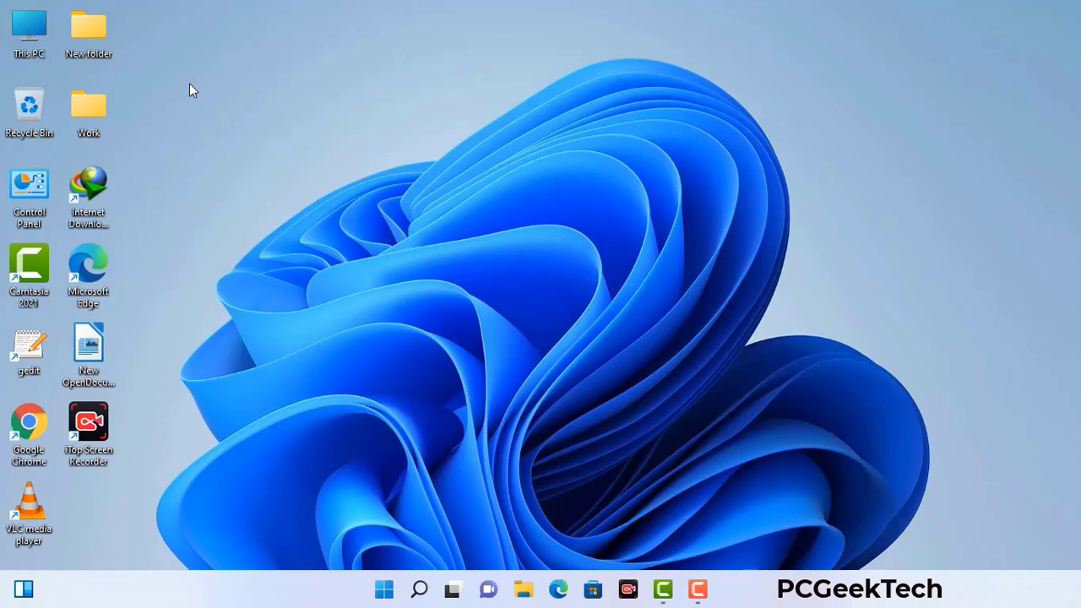
Open System Configuration by running msconfig.
{"action": "key", "text": "super+r"}
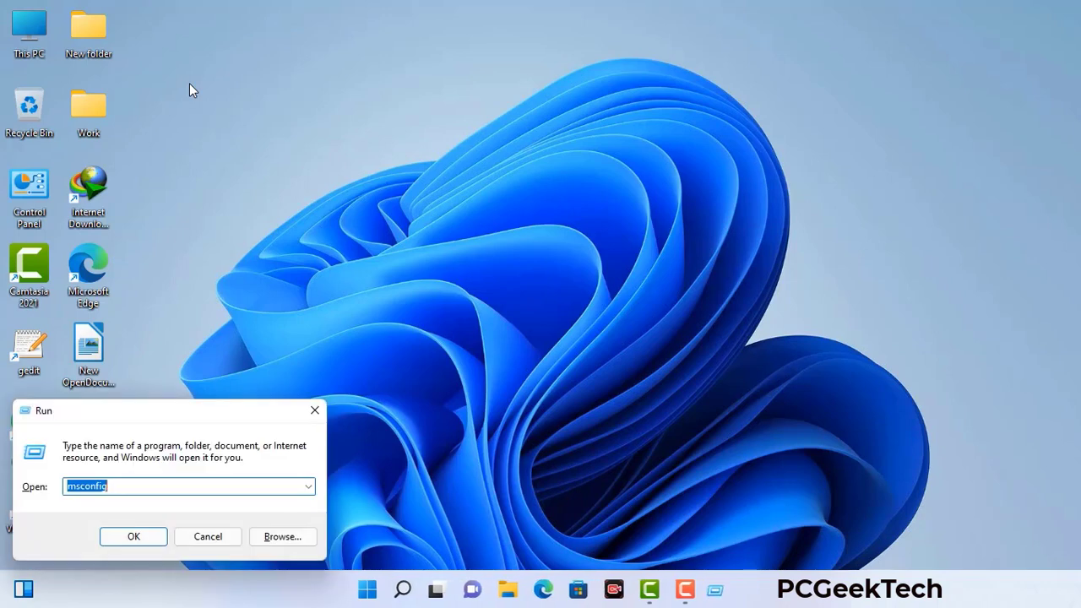
{"action": "left_click_drag", "start_coordinate": [185, 411], "coordinate": [476, 134]}
{"action": "left_click", "coordinate": [431, 211]}
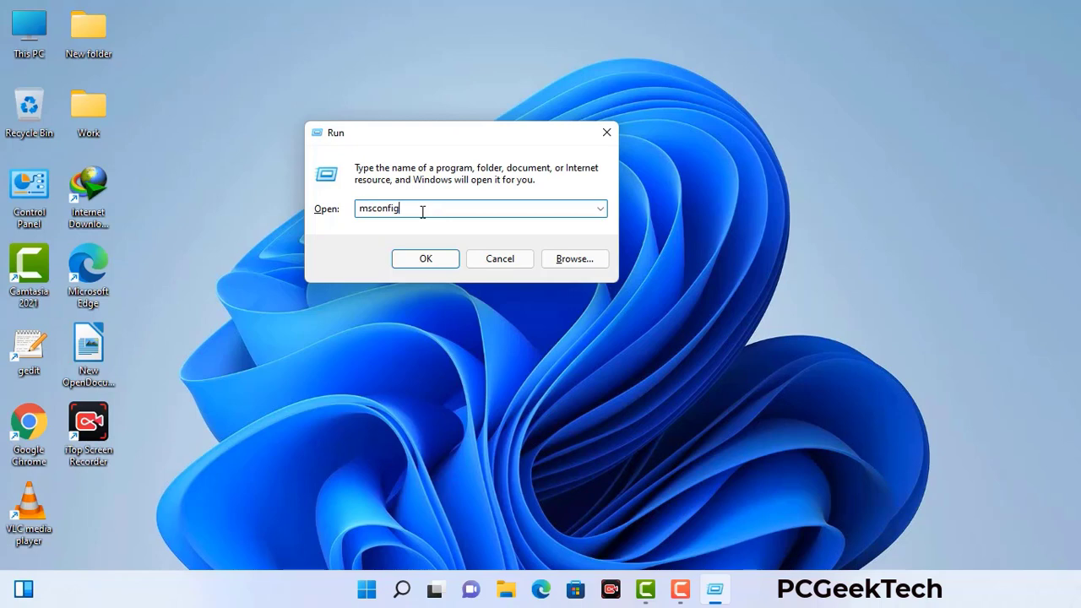
{"action": "left_click", "coordinate": [417, 264]}
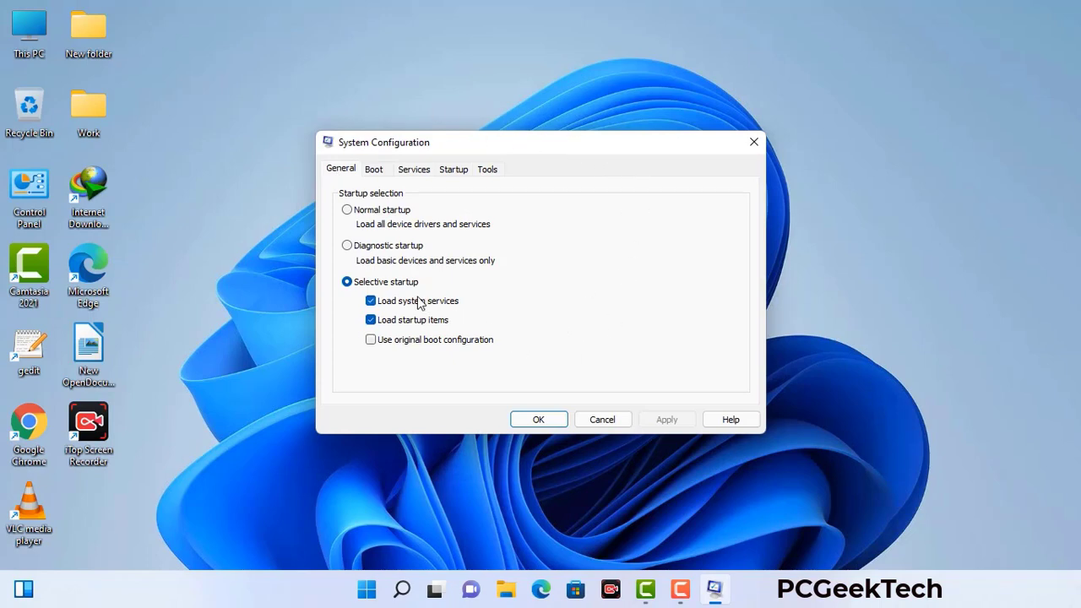
Enable Safe boot with the Network option for Windows 11 and apply the boot settings.
{"action": "left_click", "coordinate": [375, 170]}
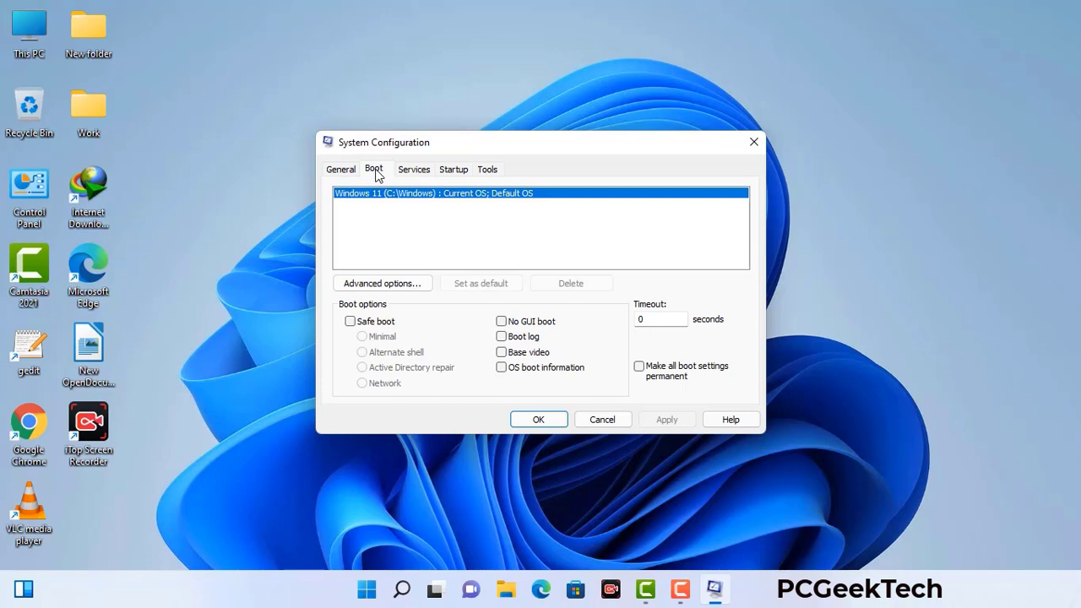
{"action": "left_click", "coordinate": [350, 321]}
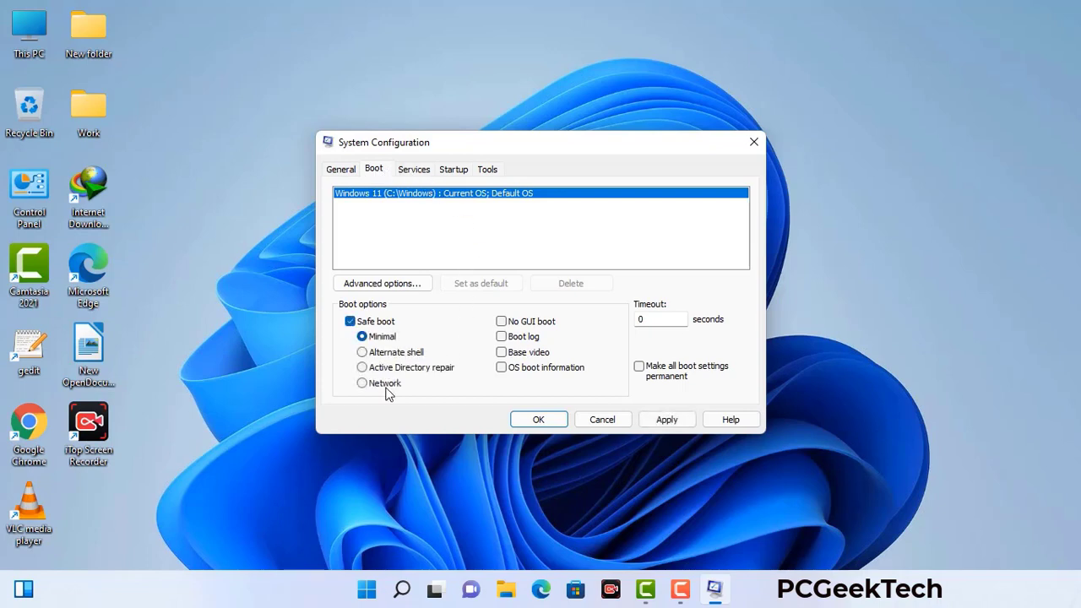
{"action": "left_click", "coordinate": [384, 385]}
{"action": "left_click", "coordinate": [666, 420]}
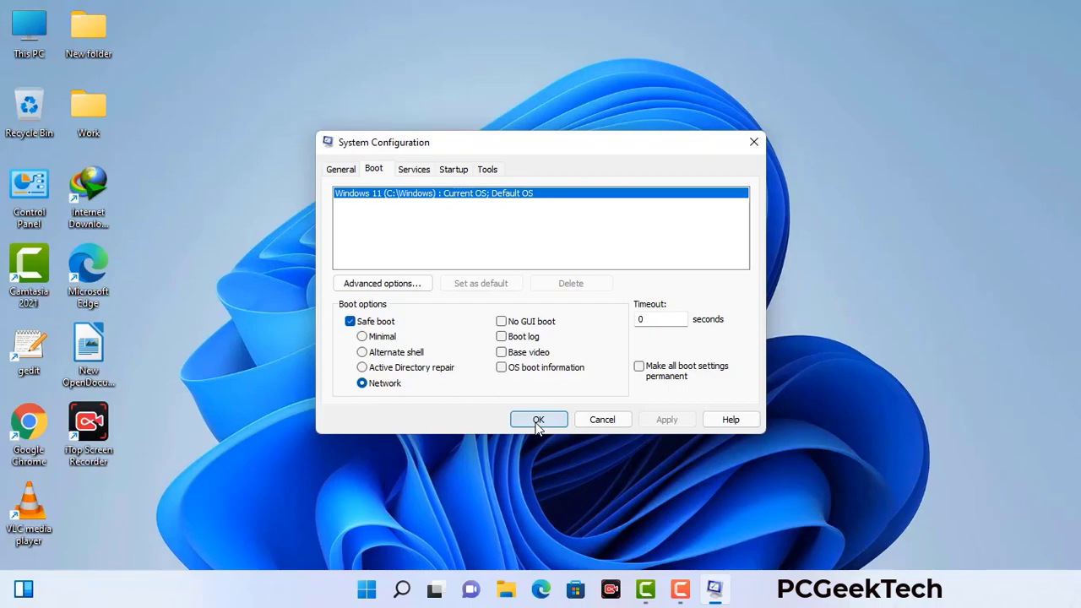
{"action": "left_click", "coordinate": [538, 420]}
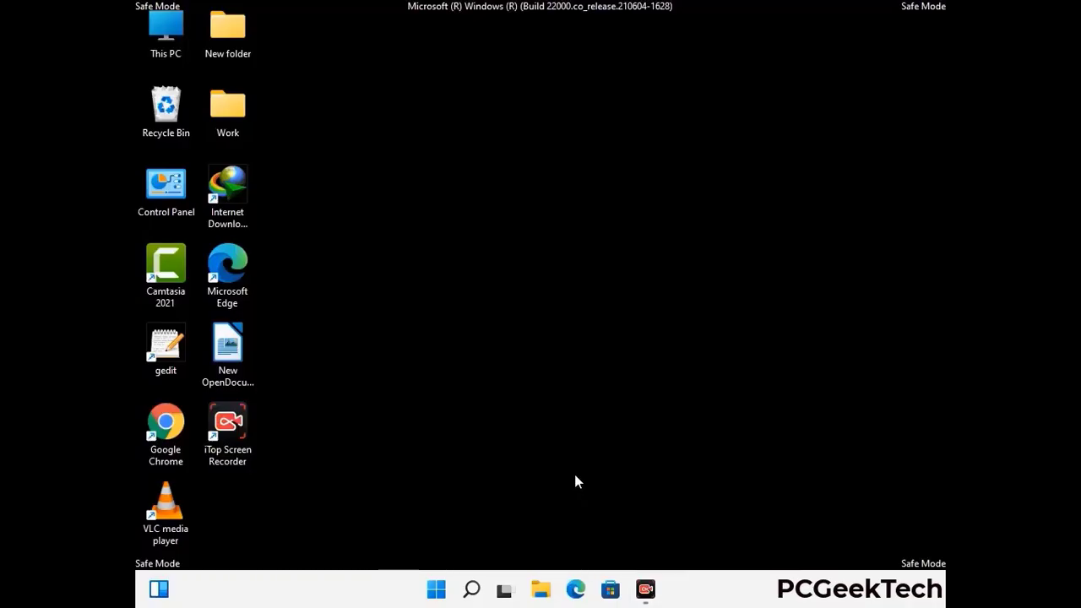
Set File Explorer Options in Control Panel to show hidden files, folders, and drives, and close Control Panel.
{"action": "double_click", "coordinate": [166, 200]}
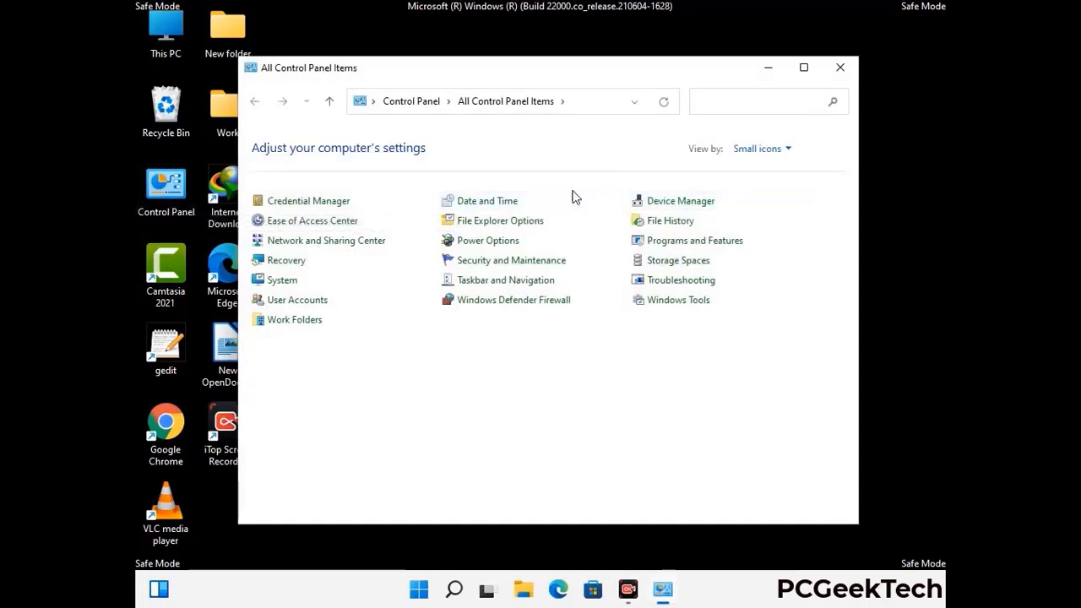
{"action": "left_click", "coordinate": [522, 221]}
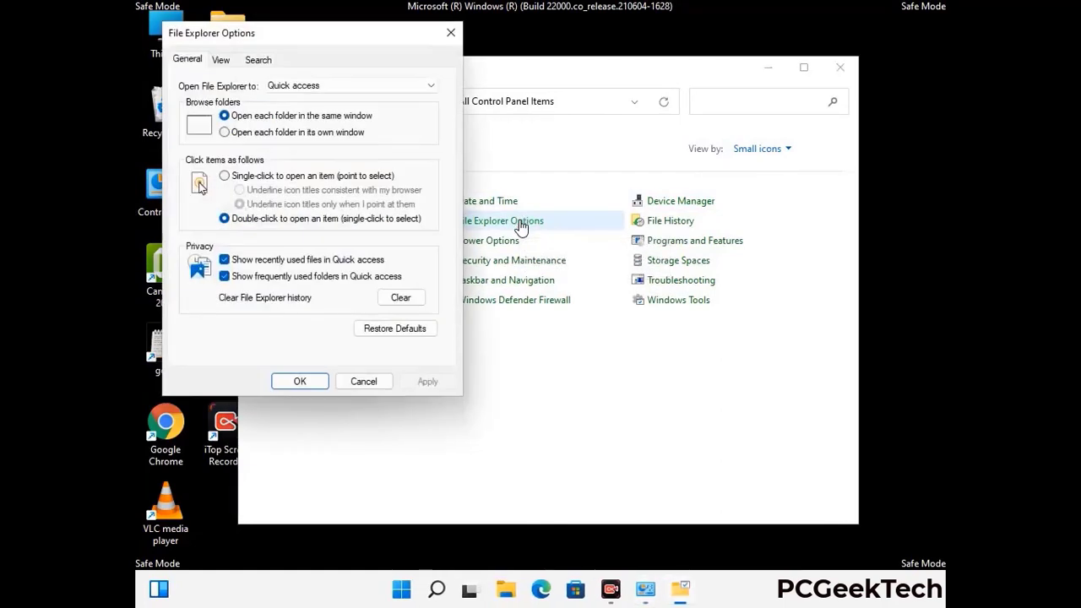
{"action": "left_click", "coordinate": [220, 60]}
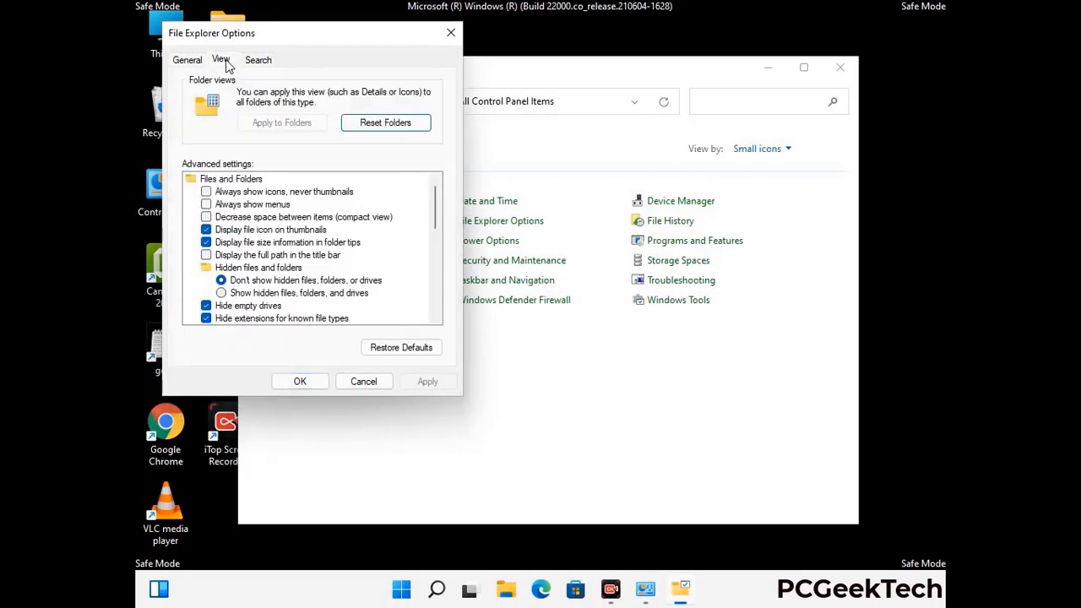
{"action": "left_click", "coordinate": [222, 294]}
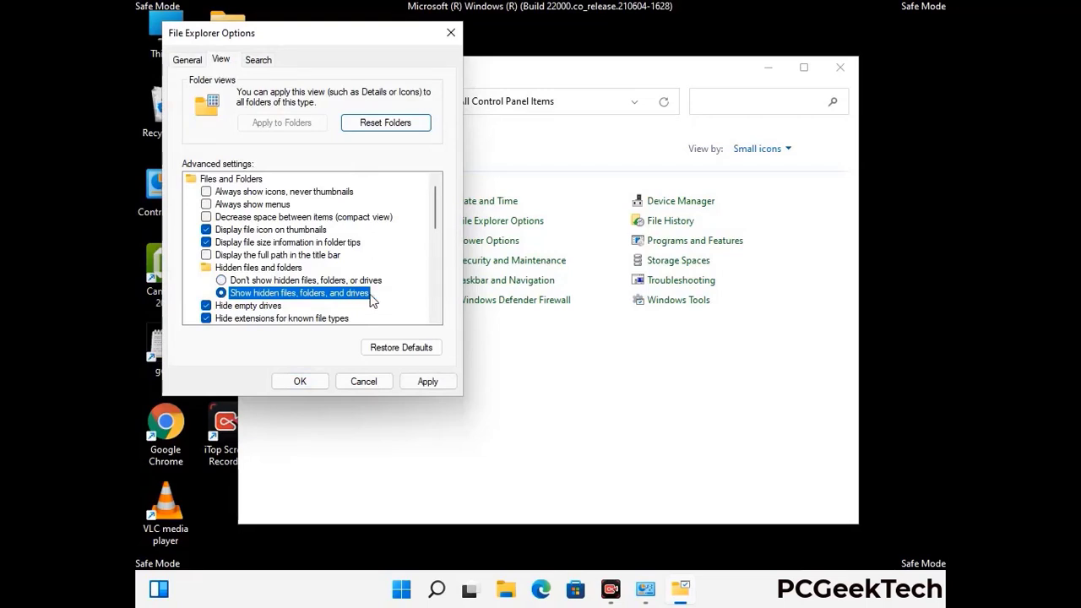
{"action": "left_click", "coordinate": [427, 381]}
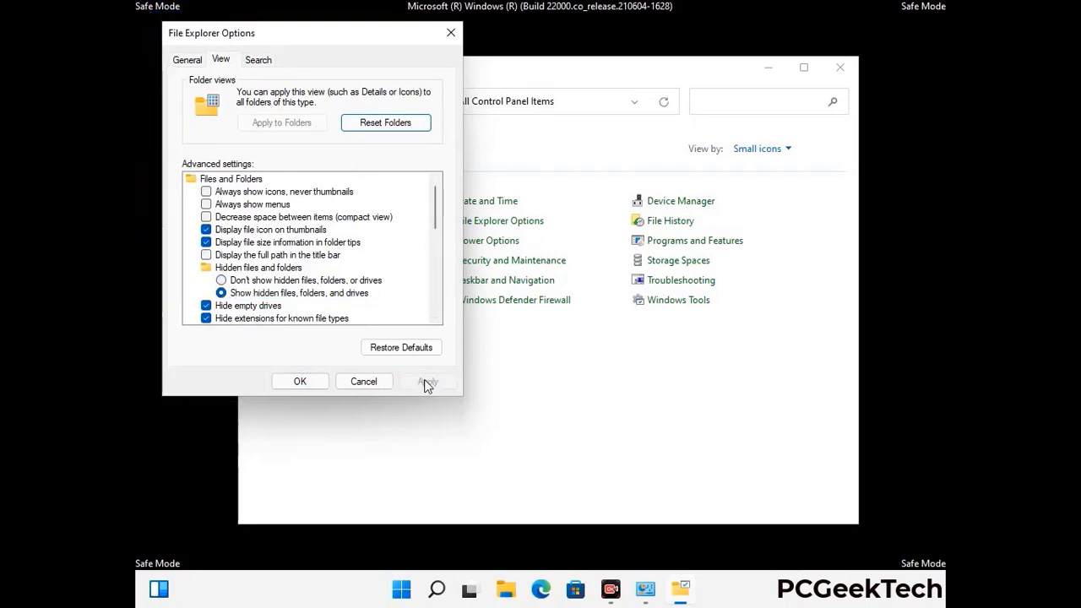
{"action": "left_click", "coordinate": [284, 384]}
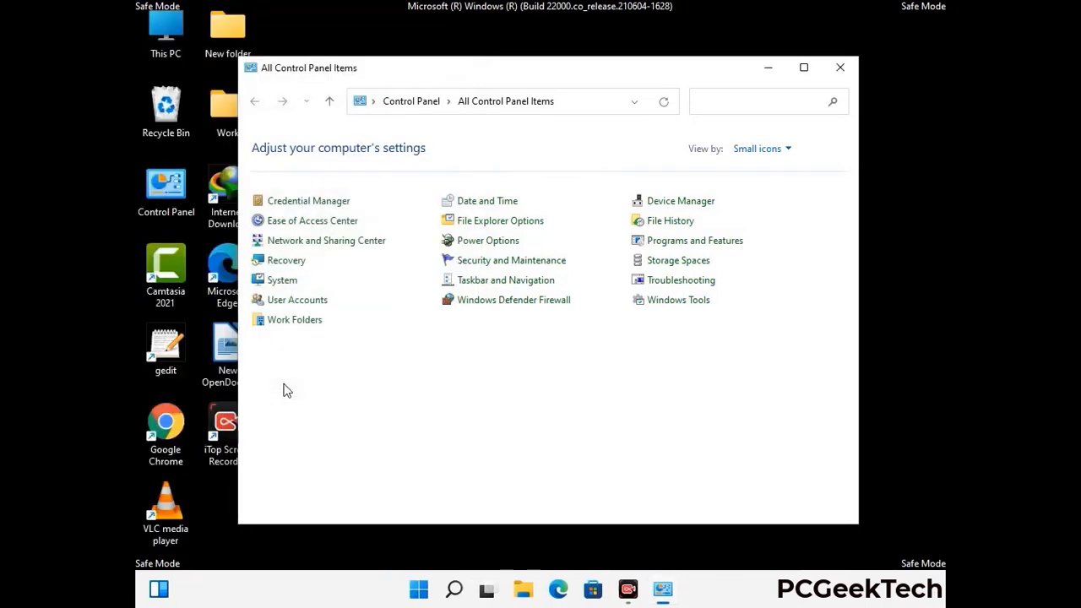
{"action": "left_click", "coordinate": [838, 70]}
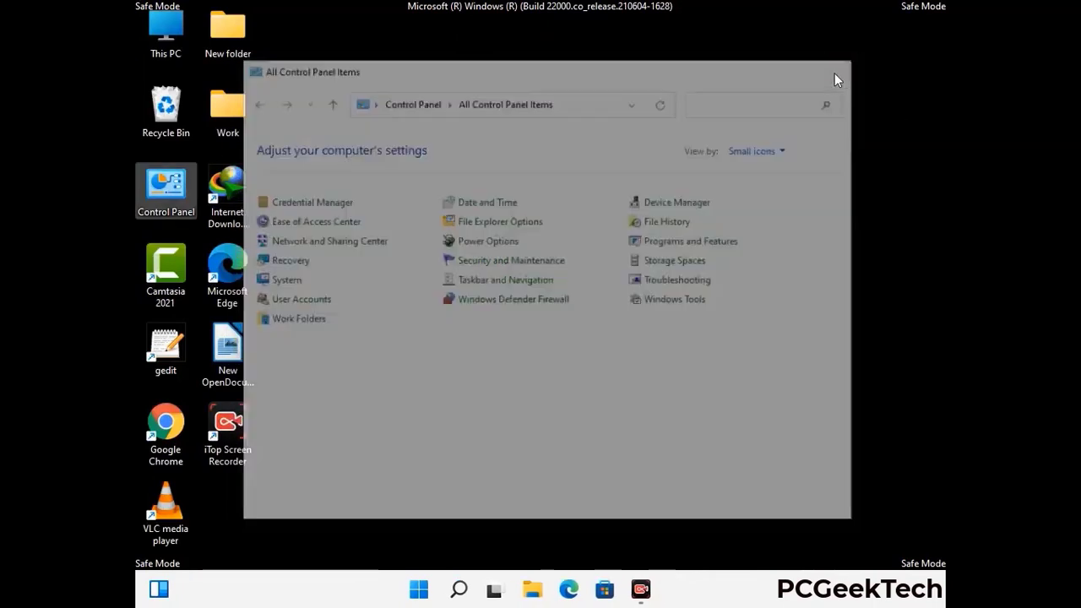
Browse from This PC to the folder C:\Windows\System32\drivers\etc.
{"action": "double_click", "coordinate": [160, 52]}
{"action": "left_click", "coordinate": [473, 370]}
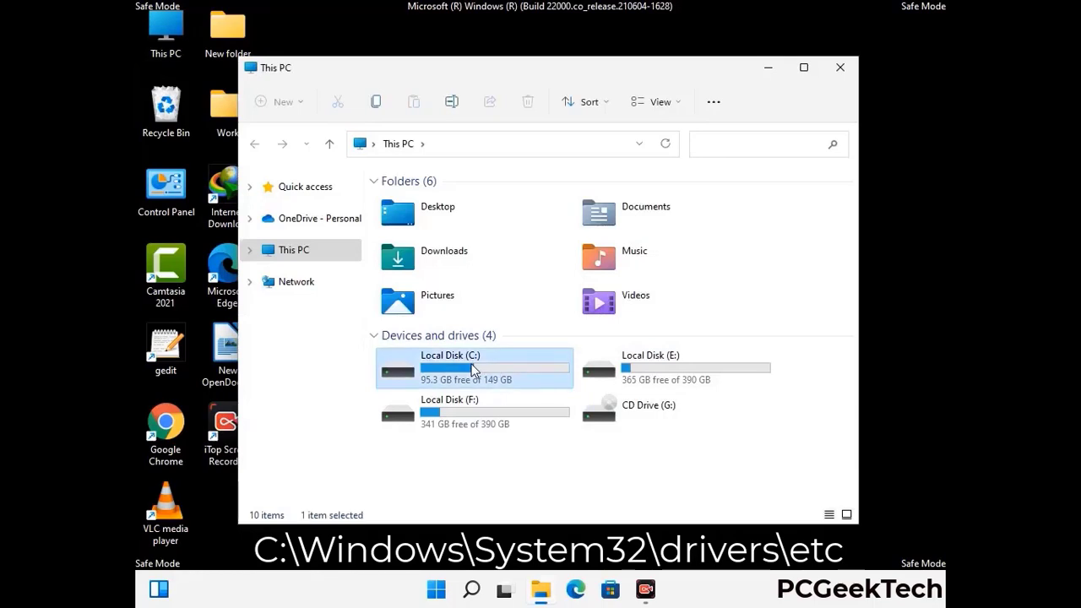
{"action": "double_click", "coordinate": [473, 370]}
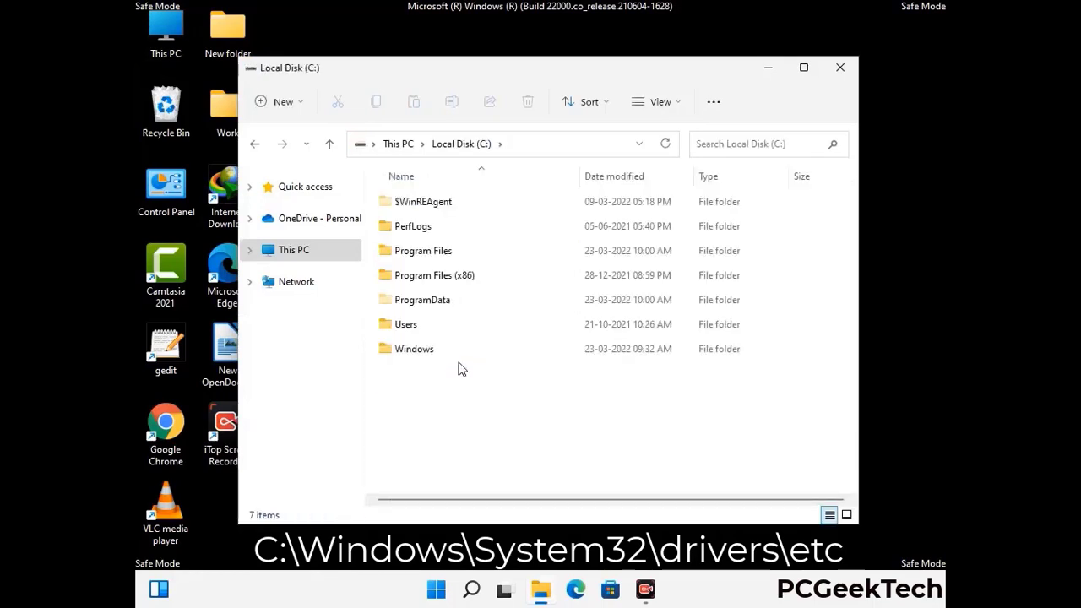
{"action": "double_click", "coordinate": [405, 348]}
{"action": "scroll", "coordinate": [532, 359], "scroll_direction": "down", "scroll_amount": 8}
{"action": "scroll", "coordinate": [535, 366], "scroll_direction": "down", "scroll_amount": 15}
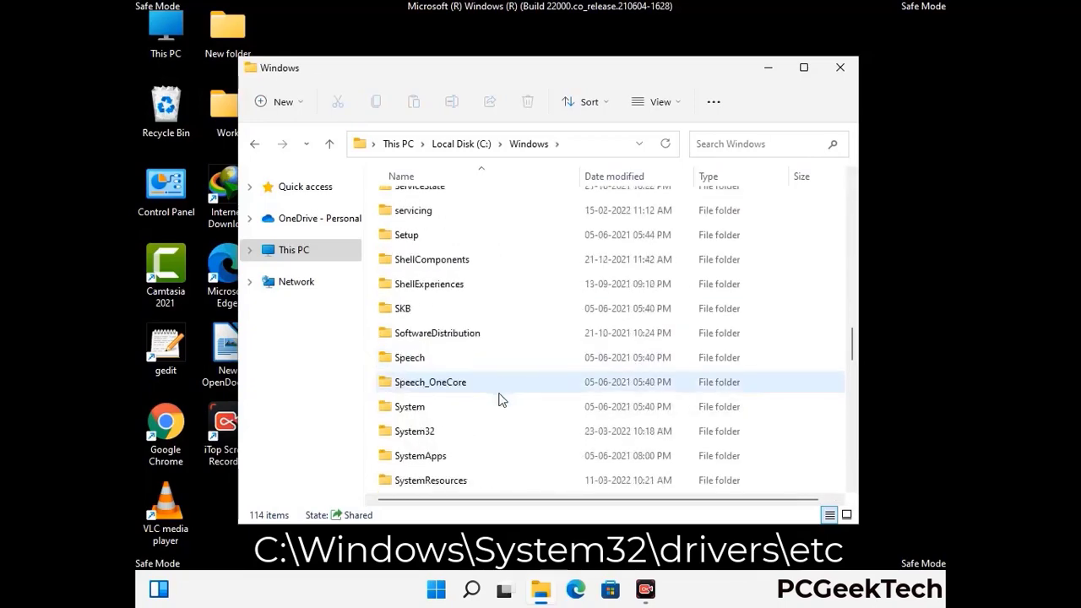
{"action": "scroll", "coordinate": [498, 399], "scroll_direction": "down", "scroll_amount": 1}
{"action": "double_click", "coordinate": [407, 357]}
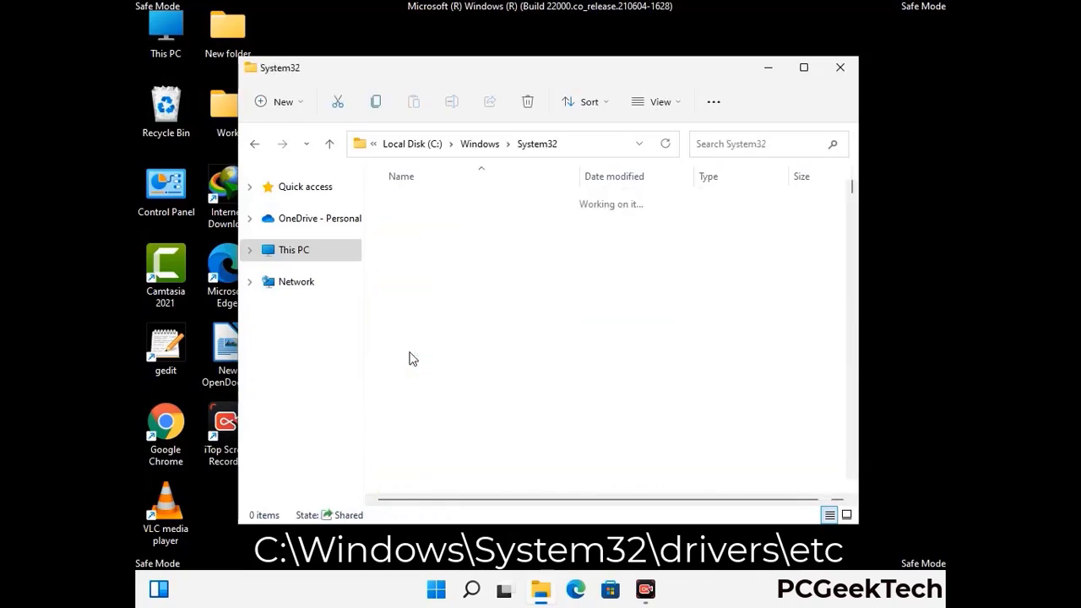
{"action": "scroll", "coordinate": [463, 369], "scroll_direction": "down", "scroll_amount": 5}
{"action": "double_click", "coordinate": [414, 461]}
{"action": "double_click", "coordinate": [403, 251]}
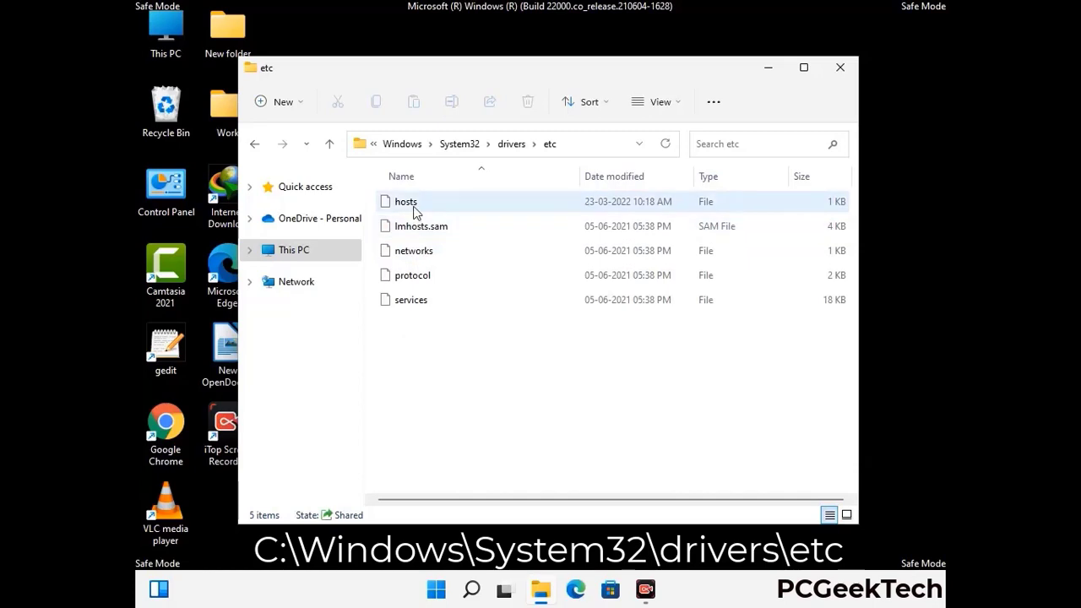
Open the hosts file in Notepad and move its window so the full text can be read.
{"action": "left_click", "coordinate": [415, 213]}
{"action": "double_click", "coordinate": [415, 213]}
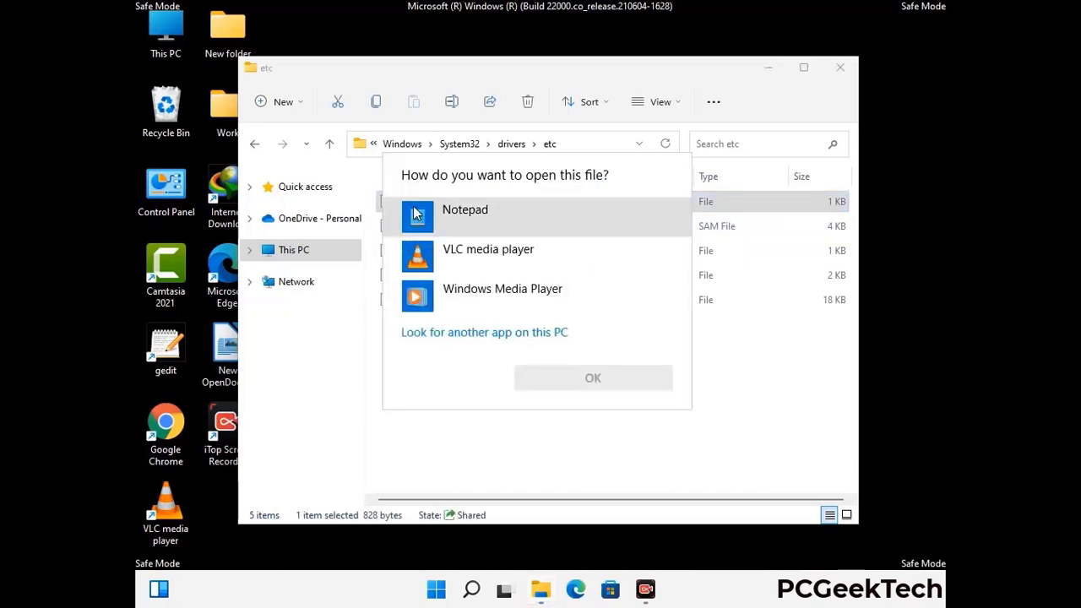
{"action": "left_click", "coordinate": [479, 211]}
{"action": "left_click", "coordinate": [601, 378]}
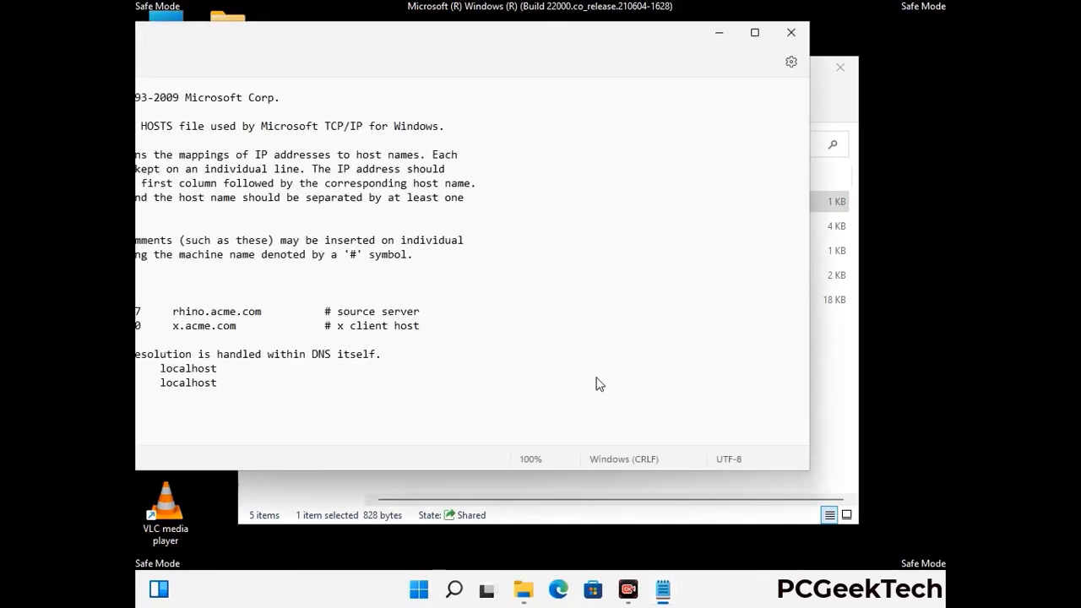
{"action": "left_click_drag", "start_coordinate": [406, 40], "coordinate": [575, 49]}
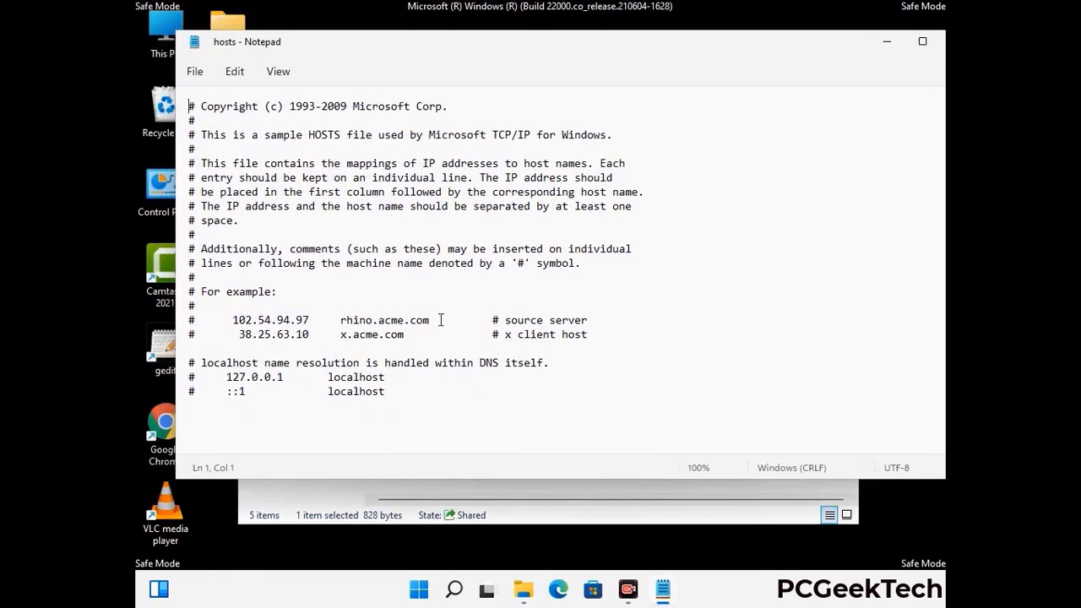
Add two line breaks after the last localhost line, save the hosts file, and close Notepad and the etc folder.
{"action": "left_click", "coordinate": [405, 395]}
{"action": "key", "text": "Return"}
{"action": "key", "text": "Return"}
{"action": "scroll", "coordinate": [227, 235], "scroll_direction": "down", "scroll_amount": 1}
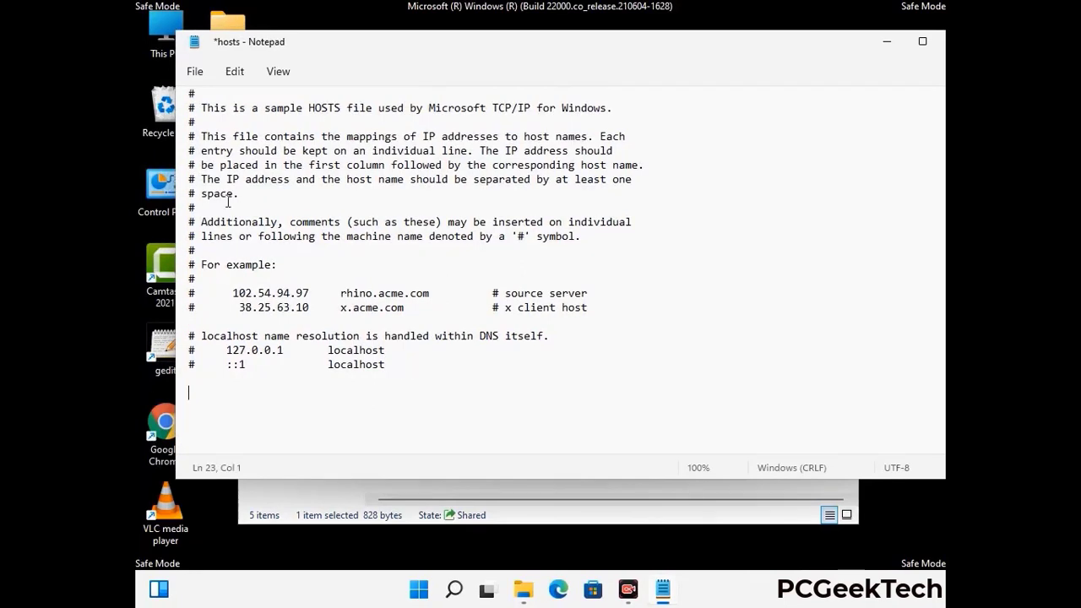
{"action": "left_click", "coordinate": [194, 71]}
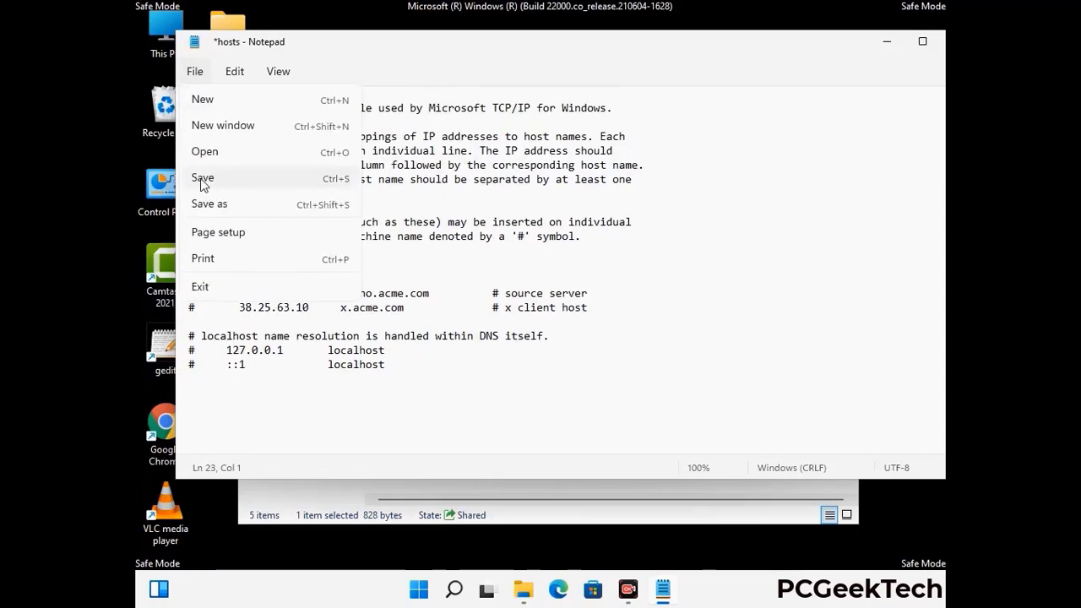
{"action": "left_click", "coordinate": [204, 178]}
{"action": "left_click_drag", "start_coordinate": [814, 34], "coordinate": [713, 34]}
{"action": "left_click", "coordinate": [833, 40]}
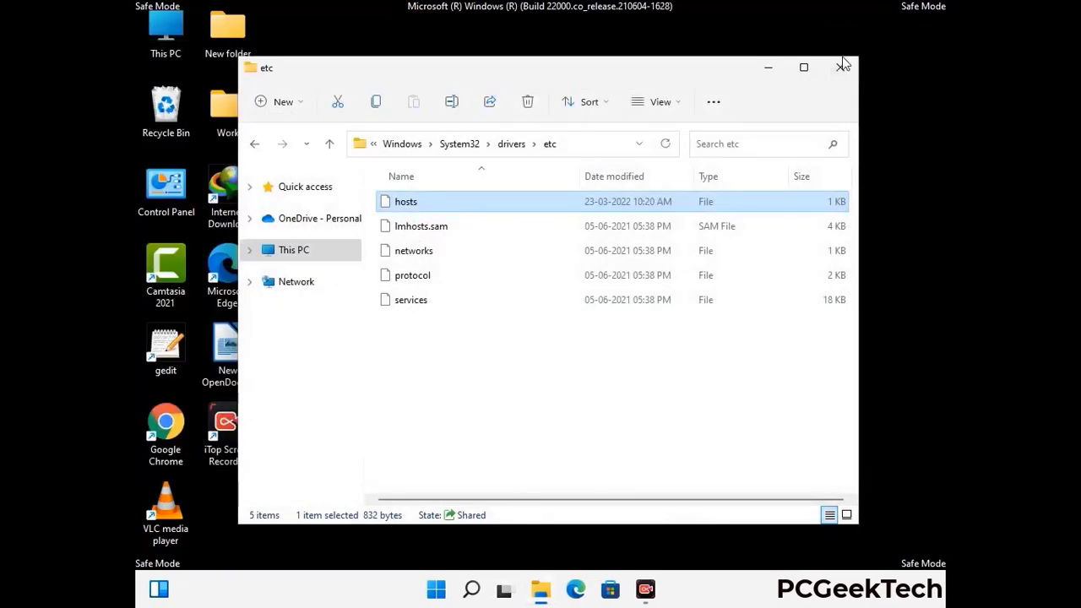
{"action": "left_click", "coordinate": [842, 67]}
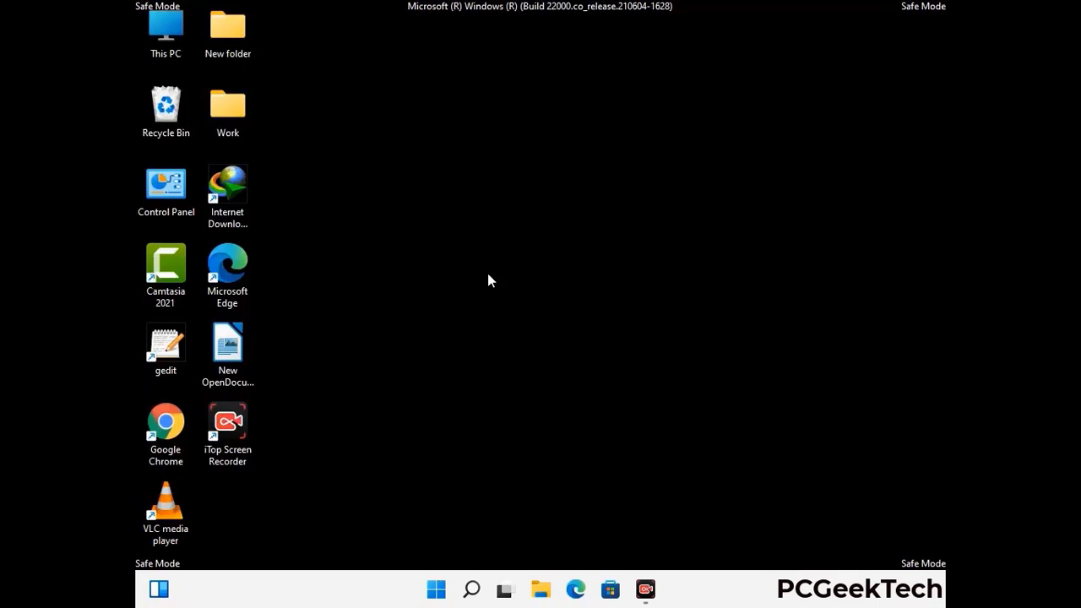
Open the Roaming application data folder by running %appdata%.
{"action": "key", "text": "super+r"}
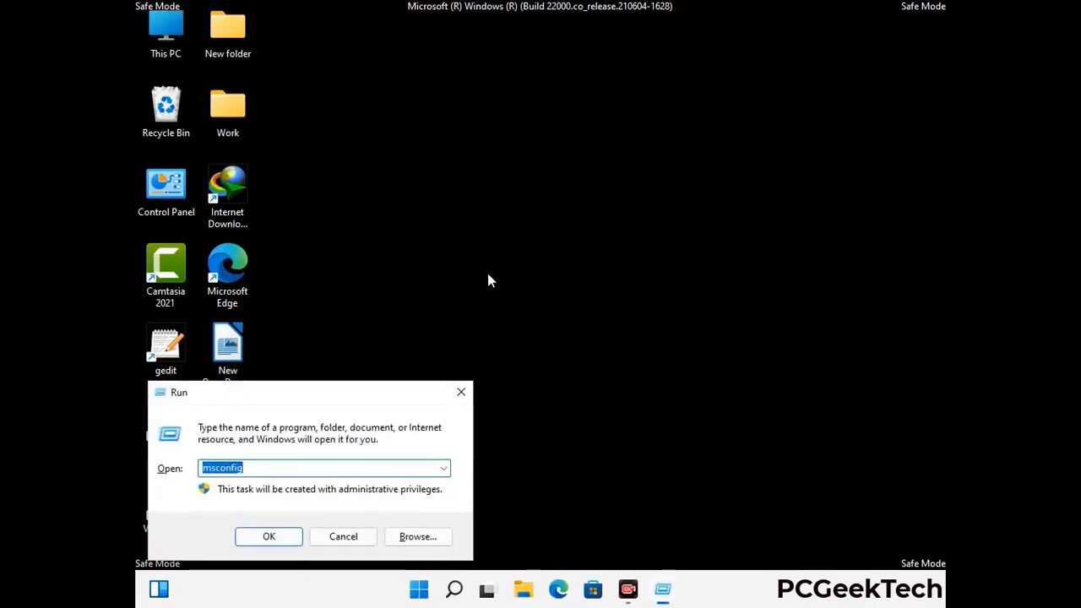
{"action": "left_click_drag", "start_coordinate": [309, 390], "coordinate": [502, 168]}
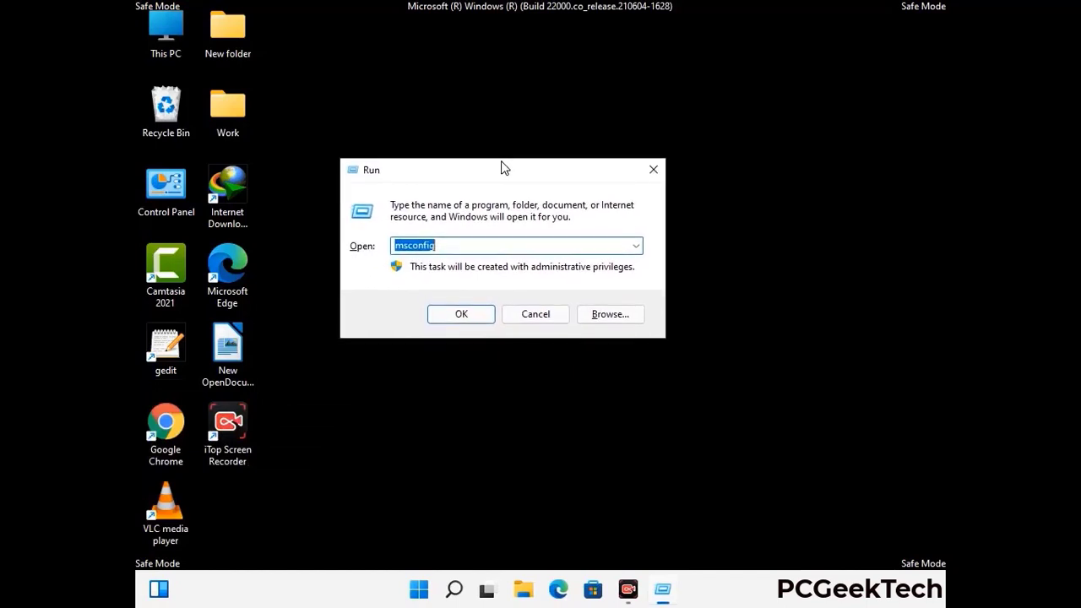
{"action": "type", "text": "%"}
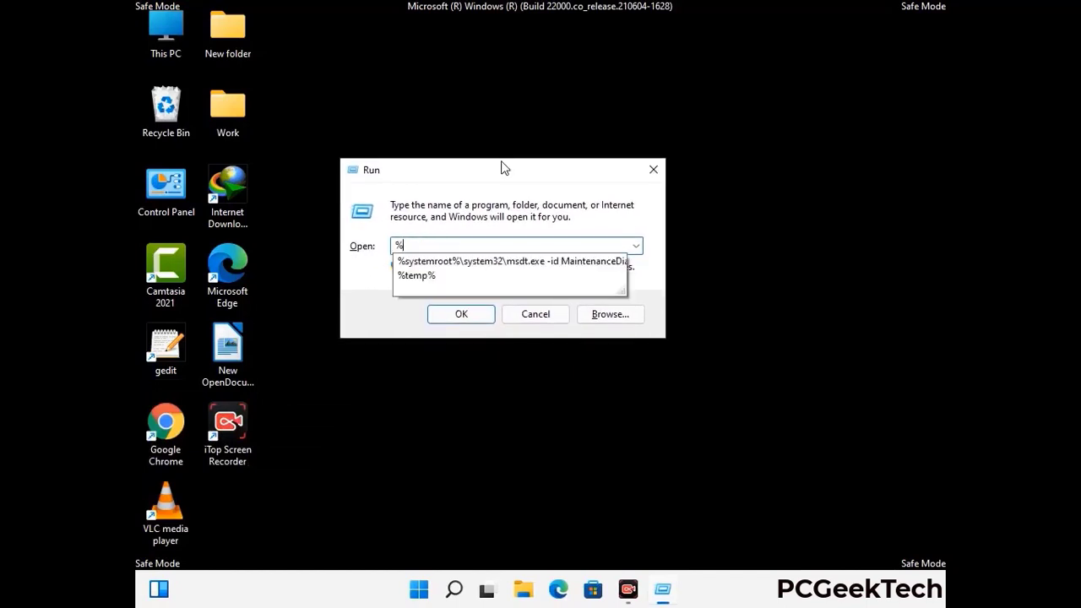
{"action": "type", "text": "a"}
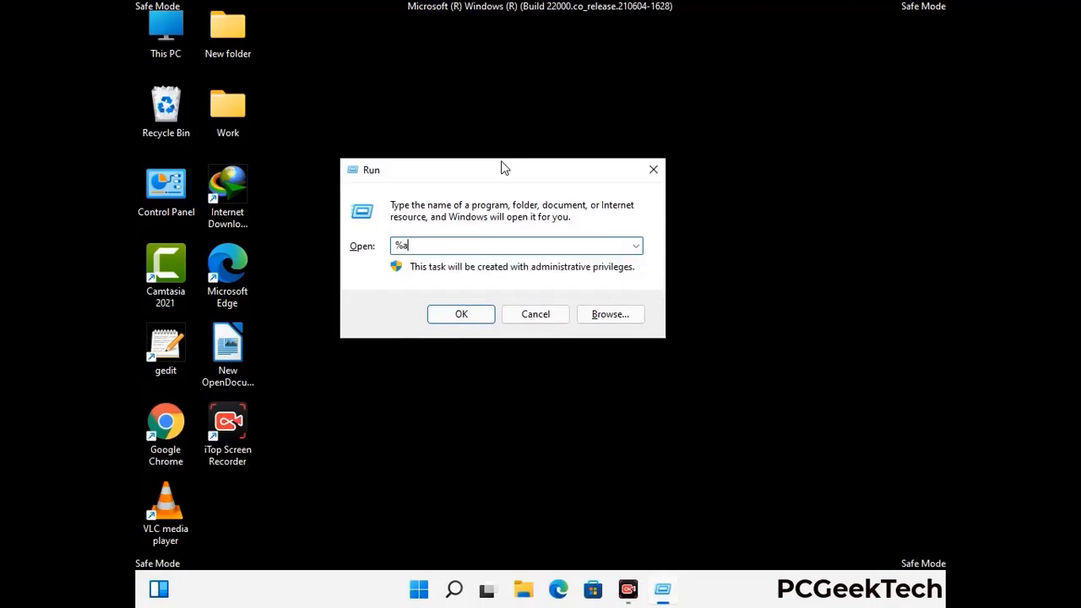
{"action": "type", "text": "ppdata%"}
{"action": "key", "text": "Return"}
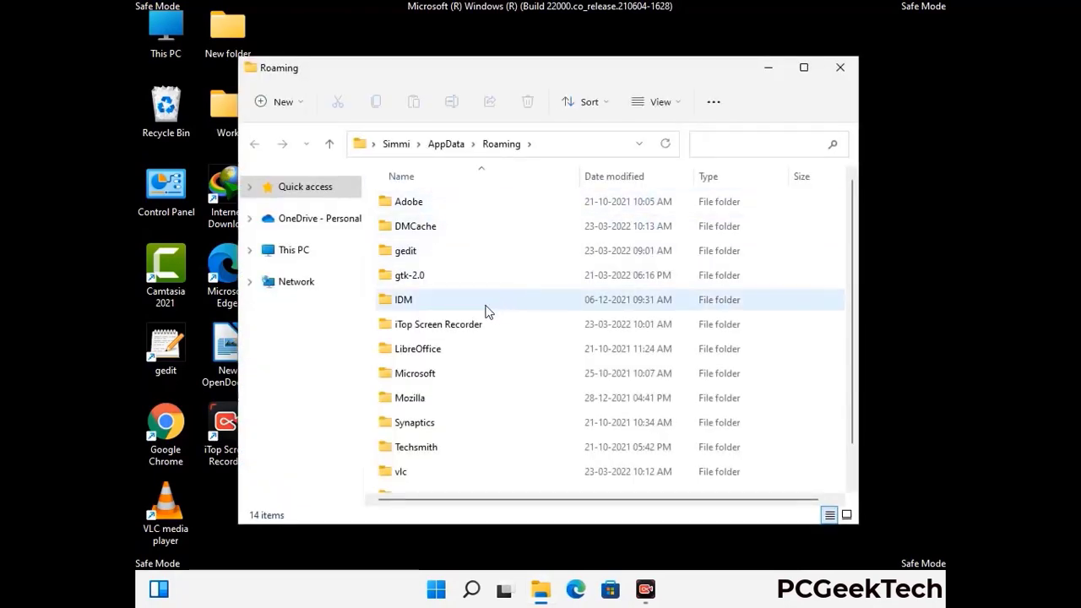
Delete the Zoom folder from the Roaming folder and close the window.
{"action": "scroll", "coordinate": [506, 306], "scroll_direction": "down", "scroll_amount": 1}
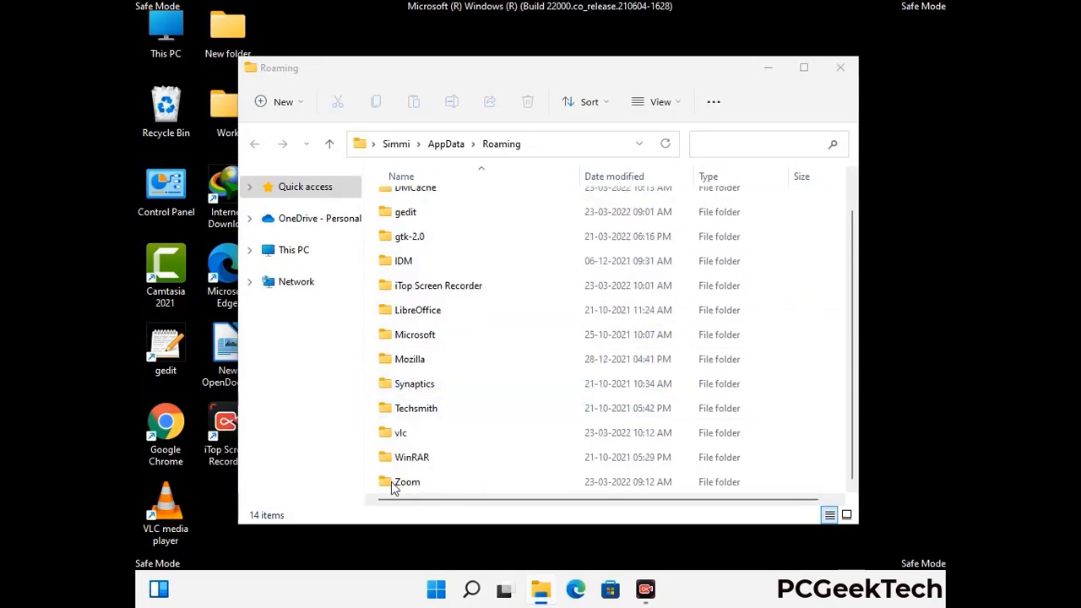
{"action": "left_click", "coordinate": [605, 477]}
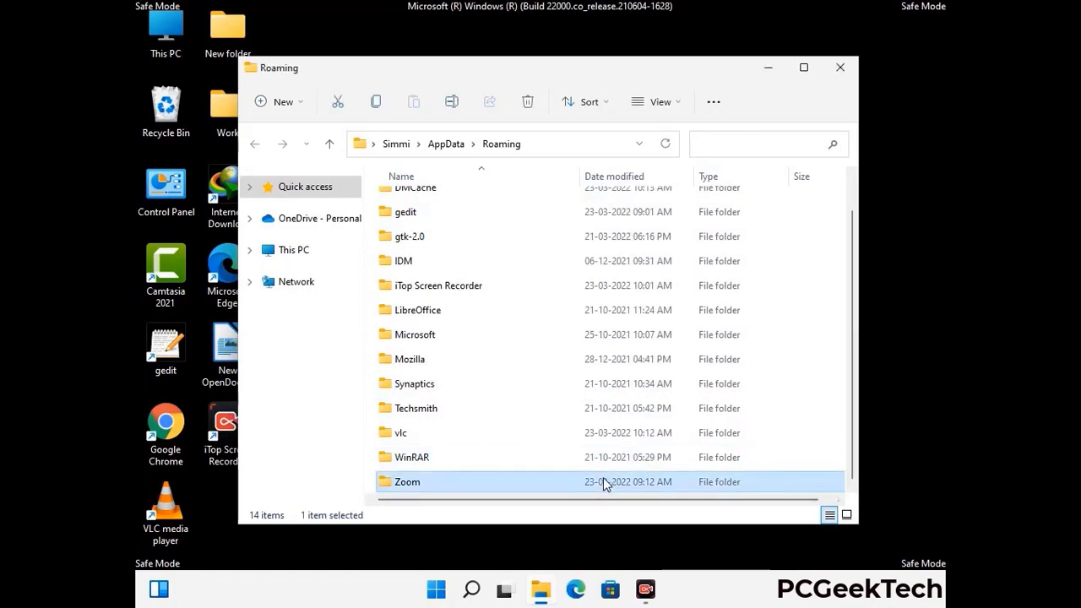
{"action": "left_click", "coordinate": [528, 102]}
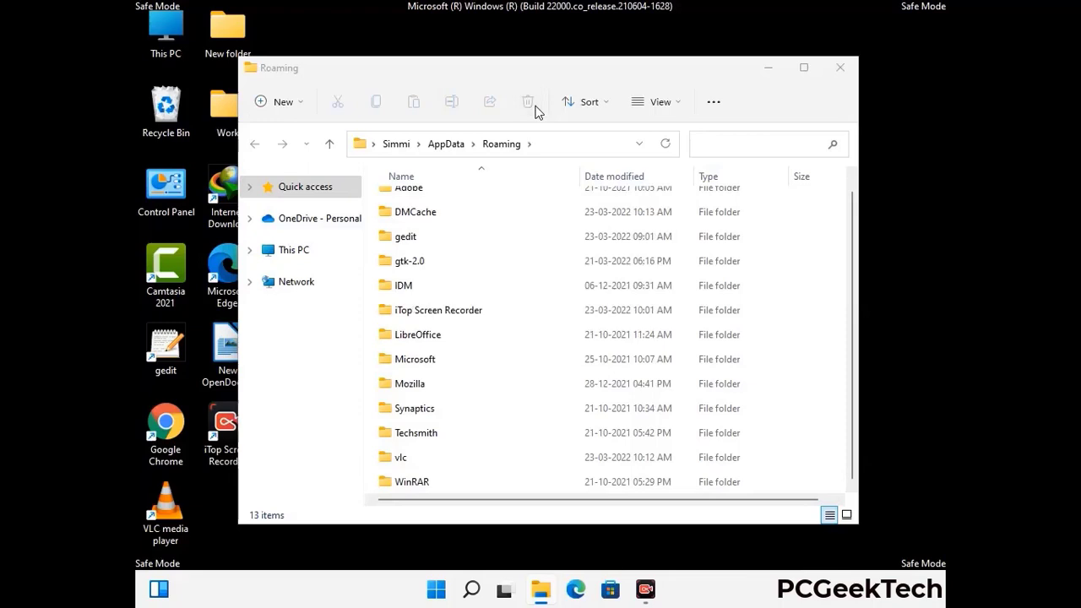
{"action": "left_click", "coordinate": [837, 74]}
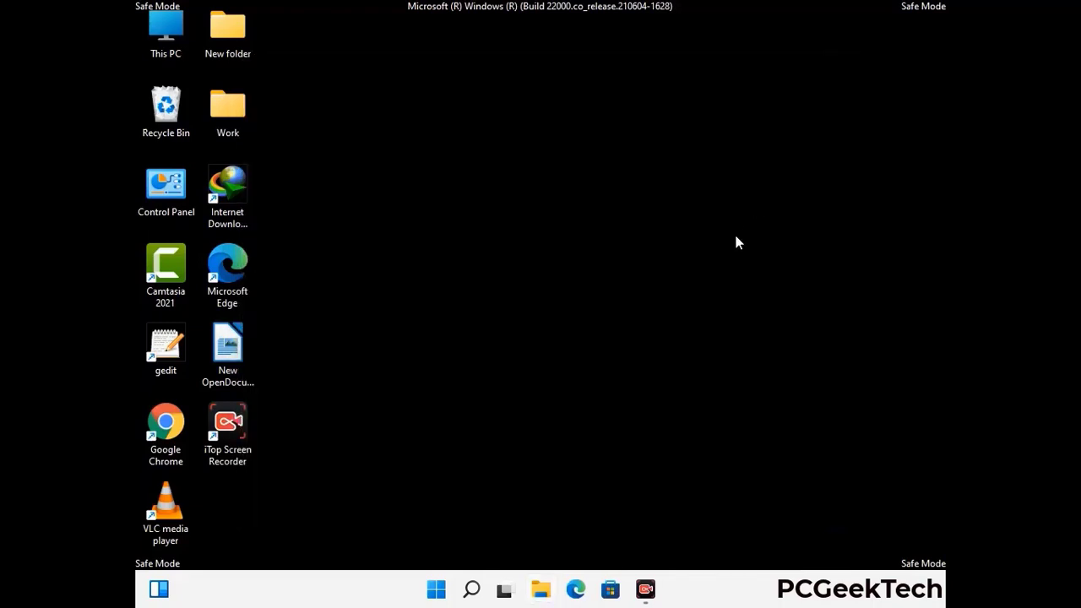
Open the Local application data folder by running %LocalAppData%.
{"action": "key", "text": "super+r"}
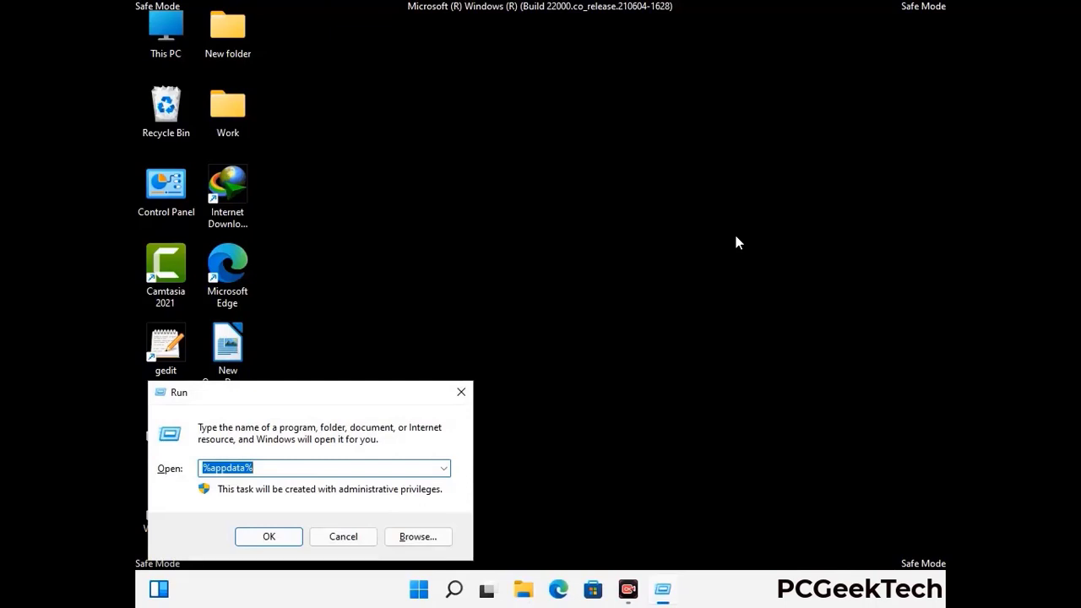
{"action": "left_click_drag", "start_coordinate": [339, 401], "coordinate": [567, 213]}
{"action": "type", "text": "%Loca"}
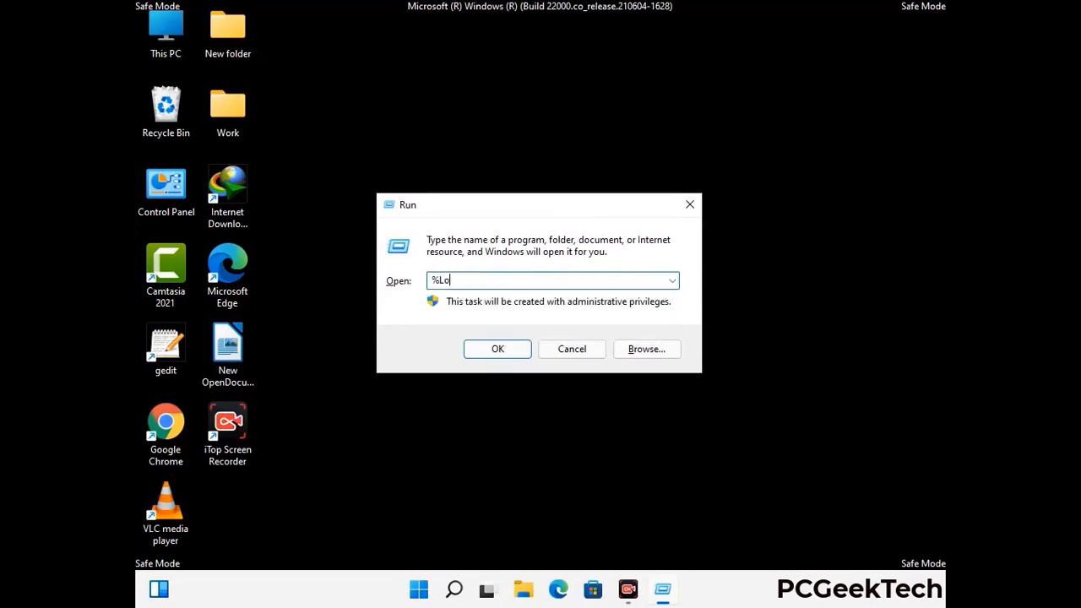
{"action": "type", "text": "lAppData%"}
{"action": "key", "text": "Return"}
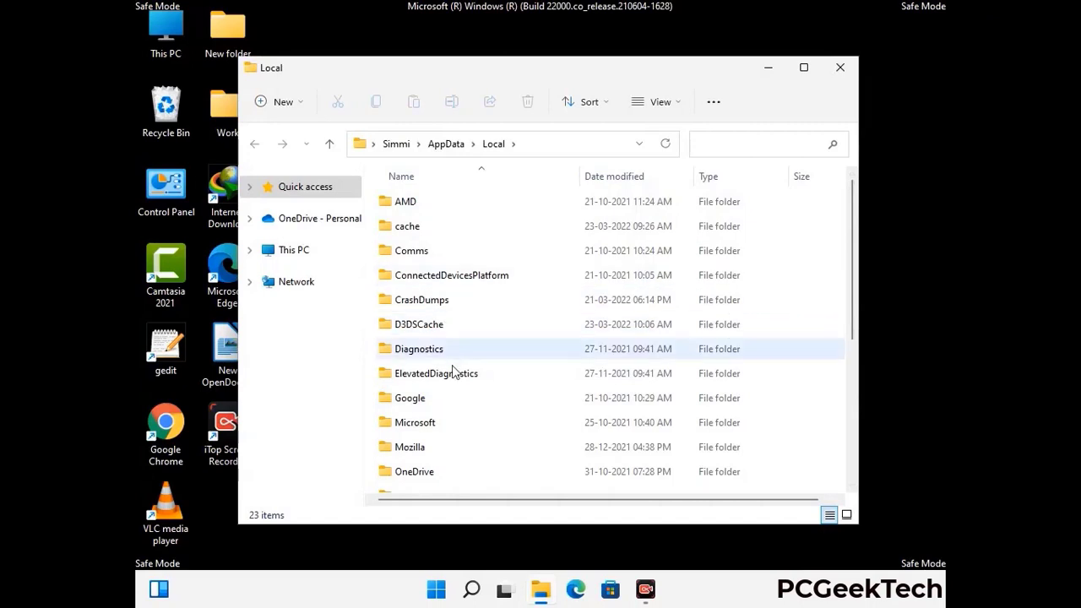
Delete the Mozilla folder from the Local folder and close the window.
{"action": "scroll", "coordinate": [454, 373], "scroll_direction": "down", "scroll_amount": 1}
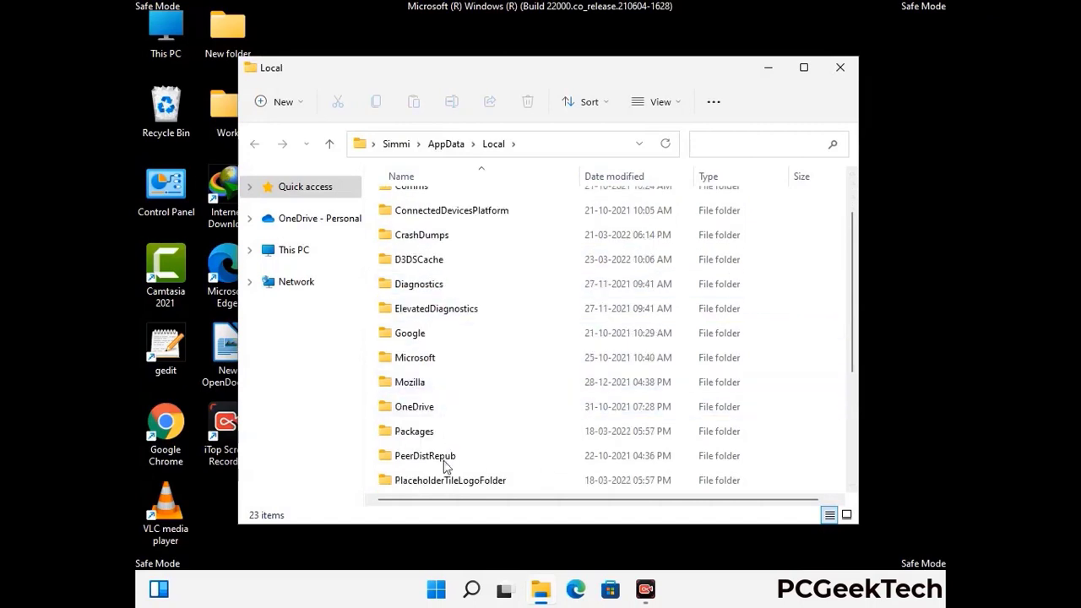
{"action": "left_click", "coordinate": [423, 389]}
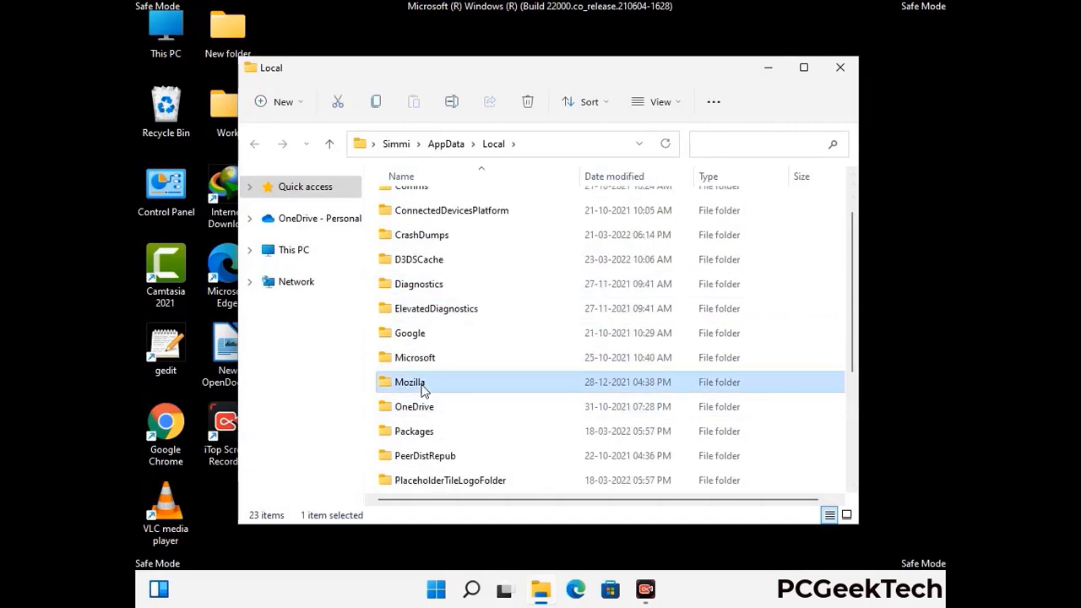
{"action": "left_click", "coordinate": [527, 103]}
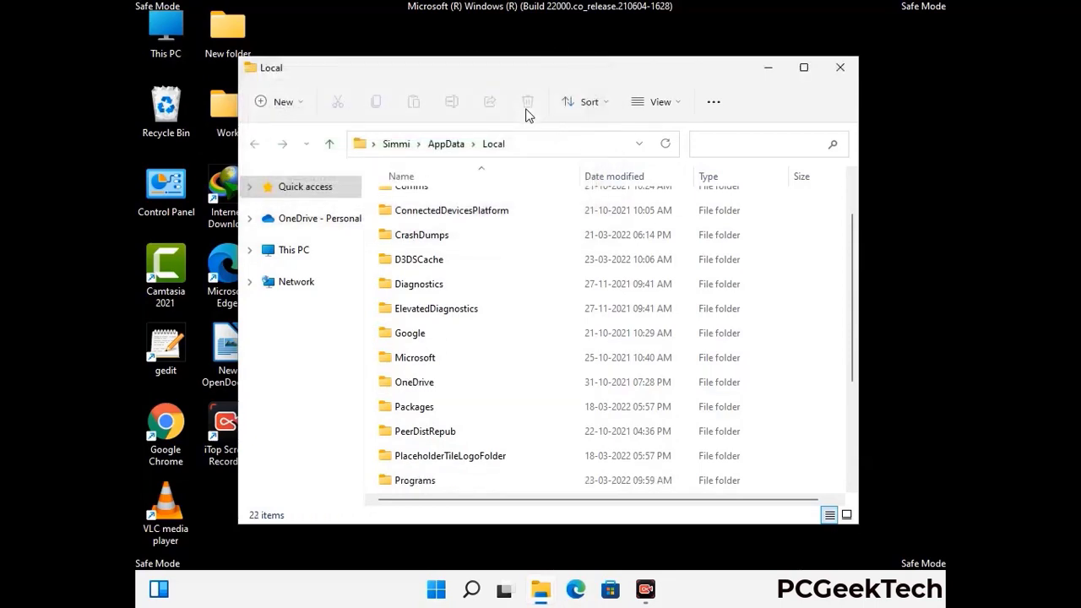
{"action": "left_click", "coordinate": [841, 75]}
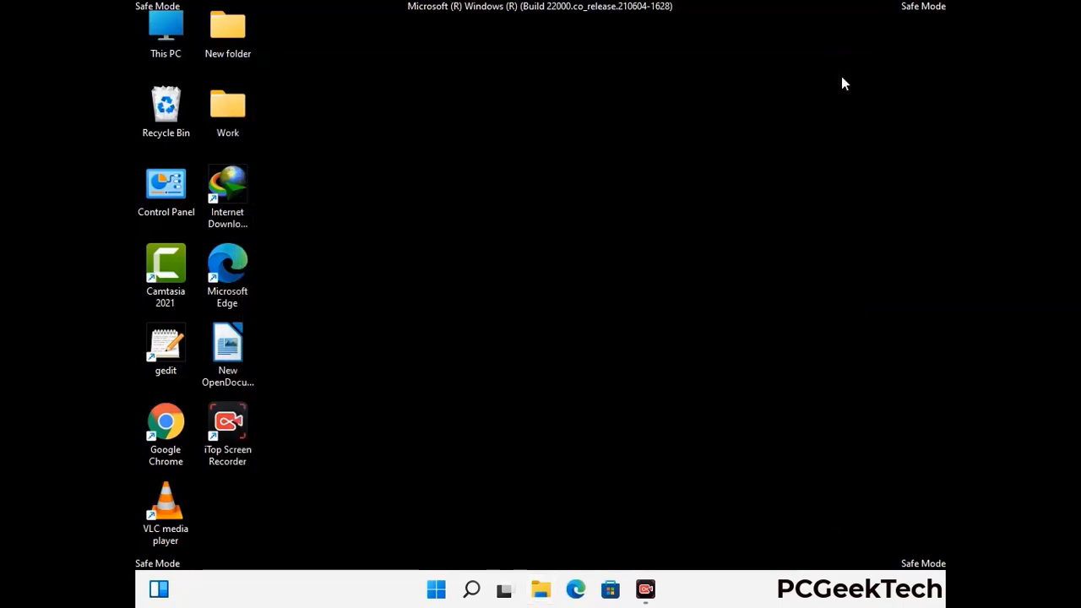
Open the ProgramData folder by running %ProgramData%.
{"action": "key", "text": "super+r"}
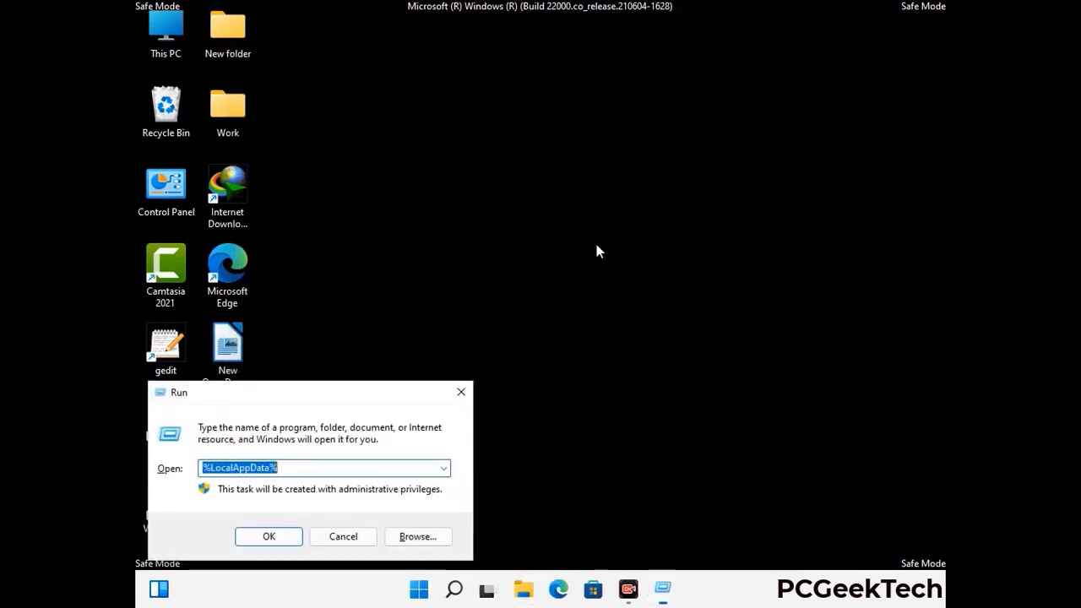
{"action": "left_click_drag", "start_coordinate": [300, 397], "coordinate": [496, 225]}
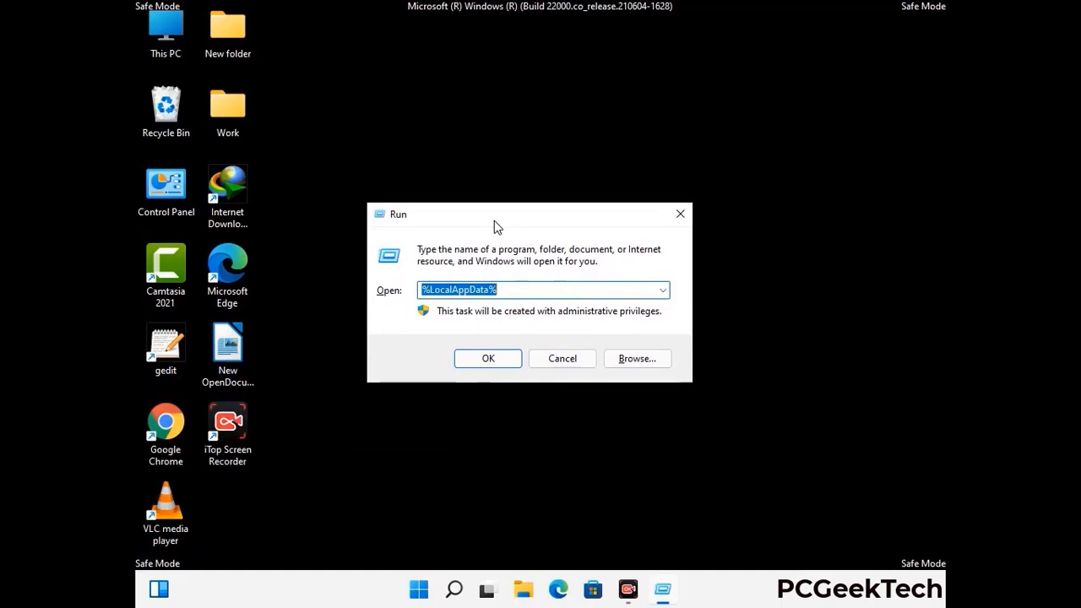
{"action": "type", "text": "%"}
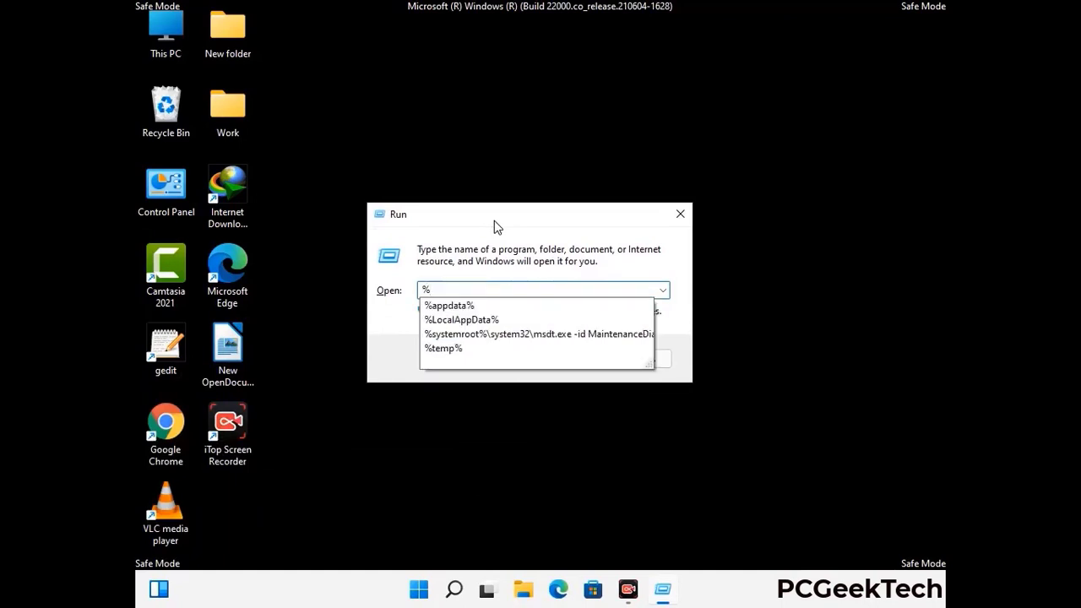
{"action": "type", "text": "ProgramData%"}
{"action": "key", "text": "Return"}
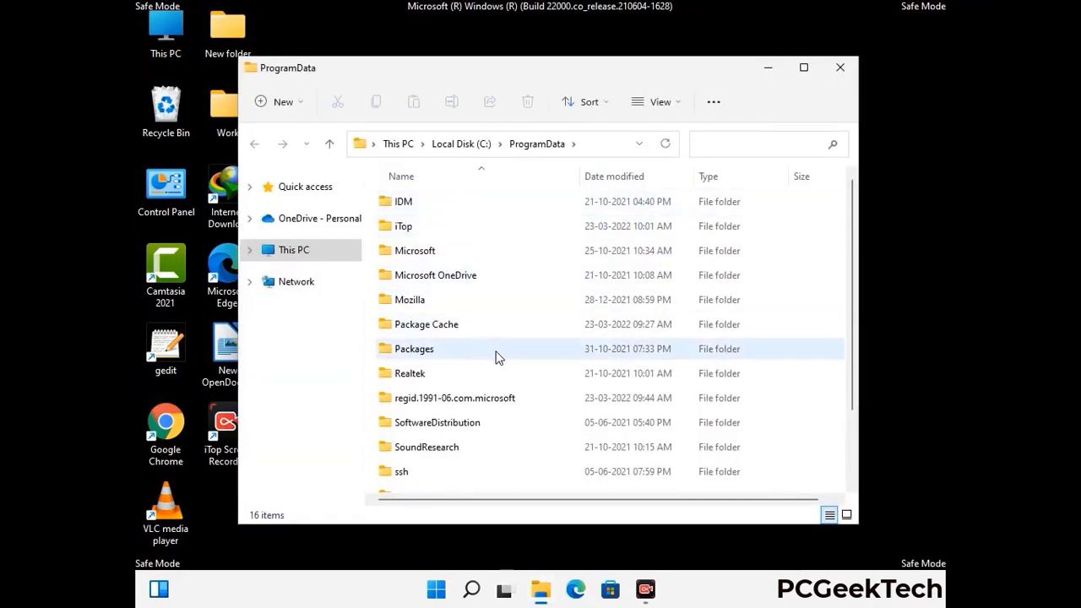
Delete the Mozilla folder from the ProgramData folder and close the window.
{"action": "scroll", "coordinate": [497, 356], "scroll_direction": "down", "scroll_amount": 1}
{"action": "scroll", "coordinate": [494, 376], "scroll_direction": "down", "scroll_amount": 1}
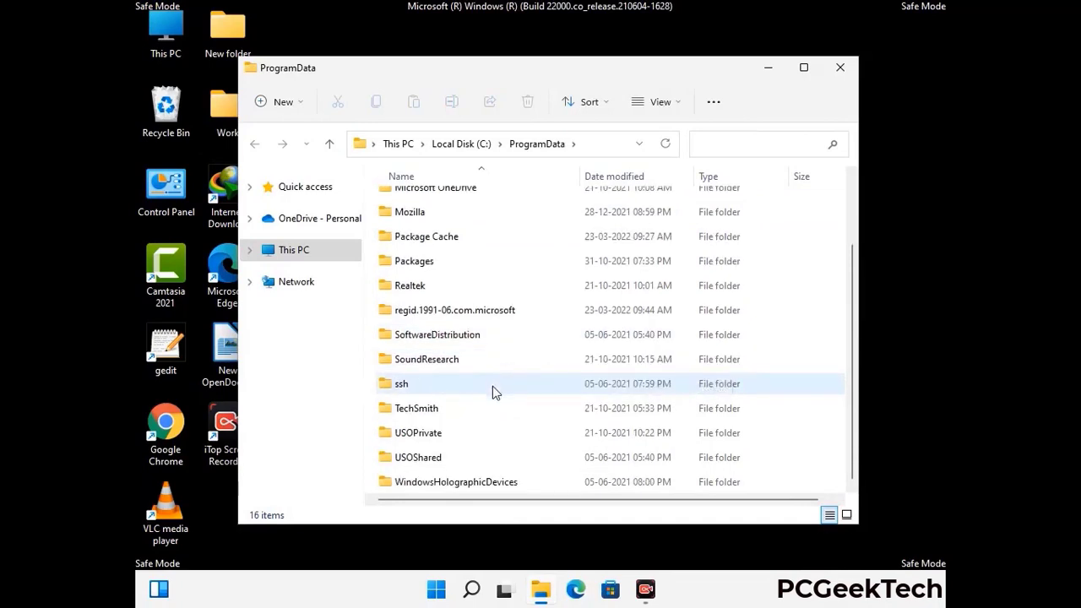
{"action": "double_click", "coordinate": [424, 434]}
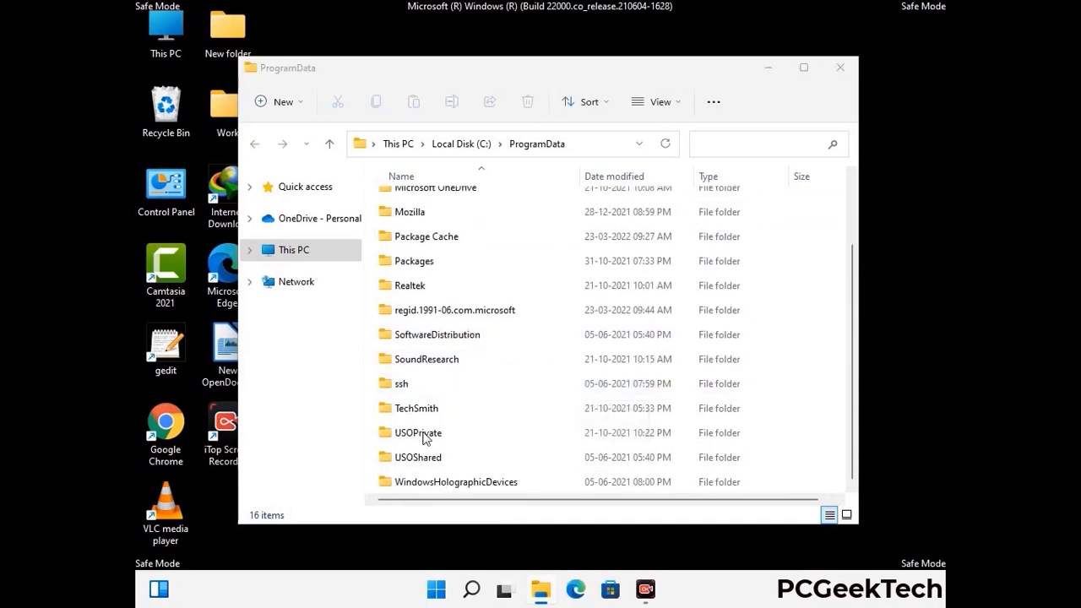
{"action": "left_click", "coordinate": [420, 213]}
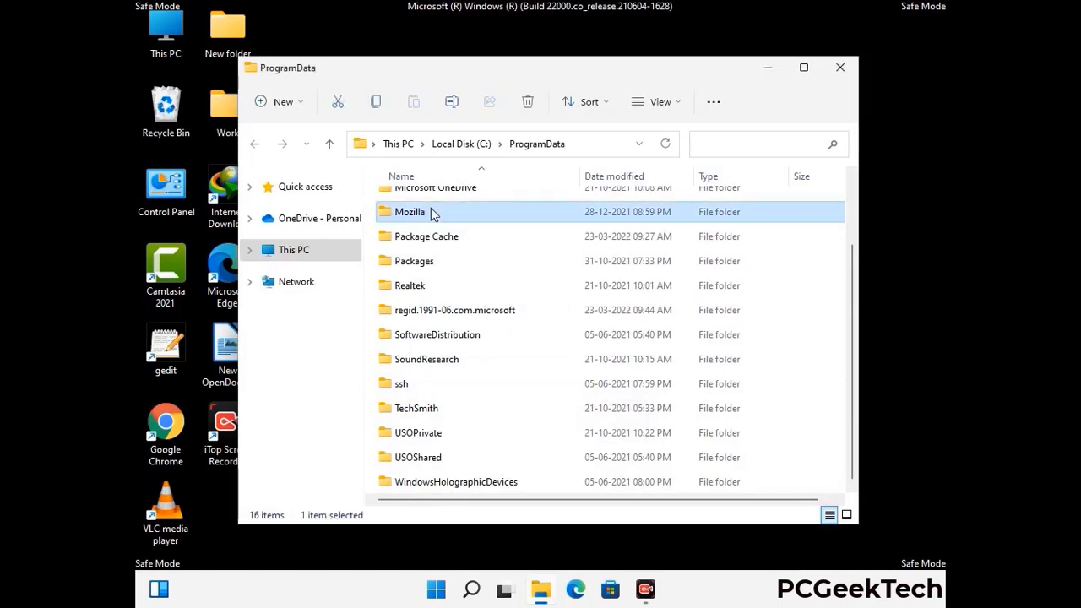
{"action": "left_click", "coordinate": [529, 102]}
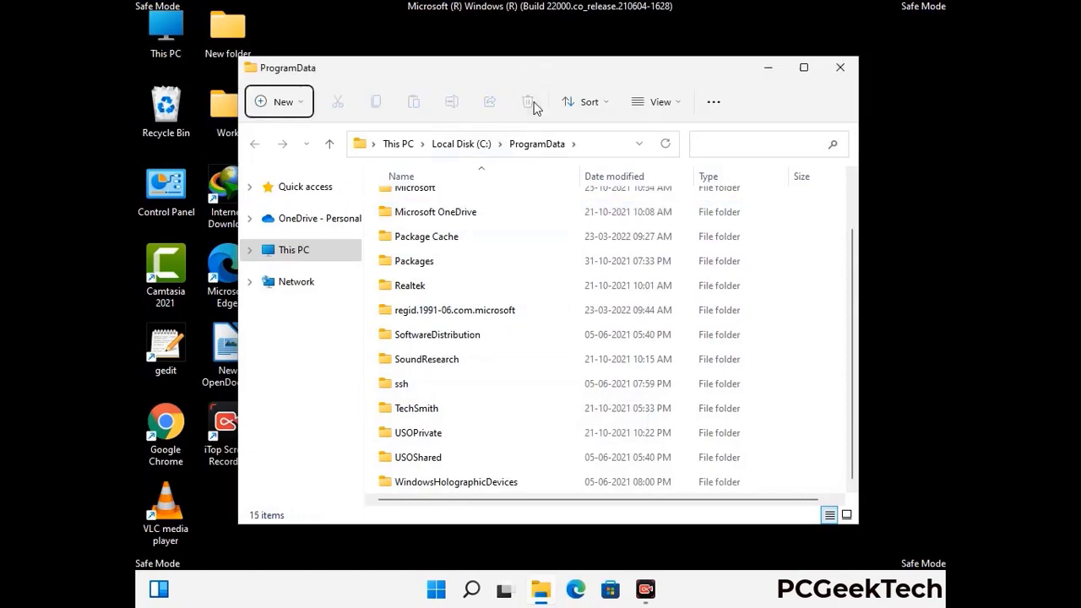
{"action": "scroll", "coordinate": [591, 329], "scroll_direction": "up", "scroll_amount": 1}
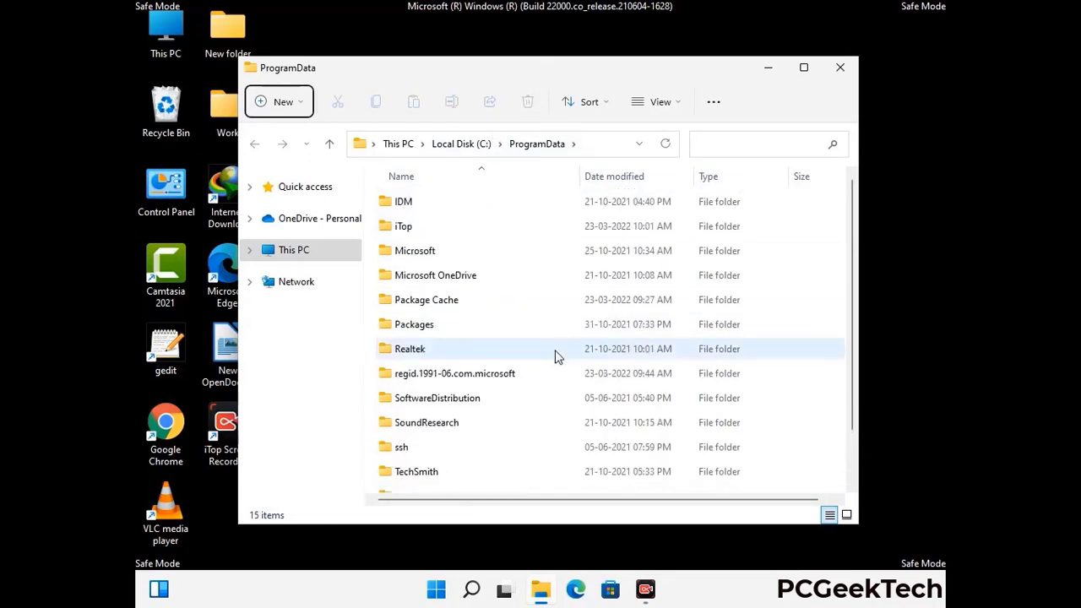
{"action": "left_click", "coordinate": [846, 70]}
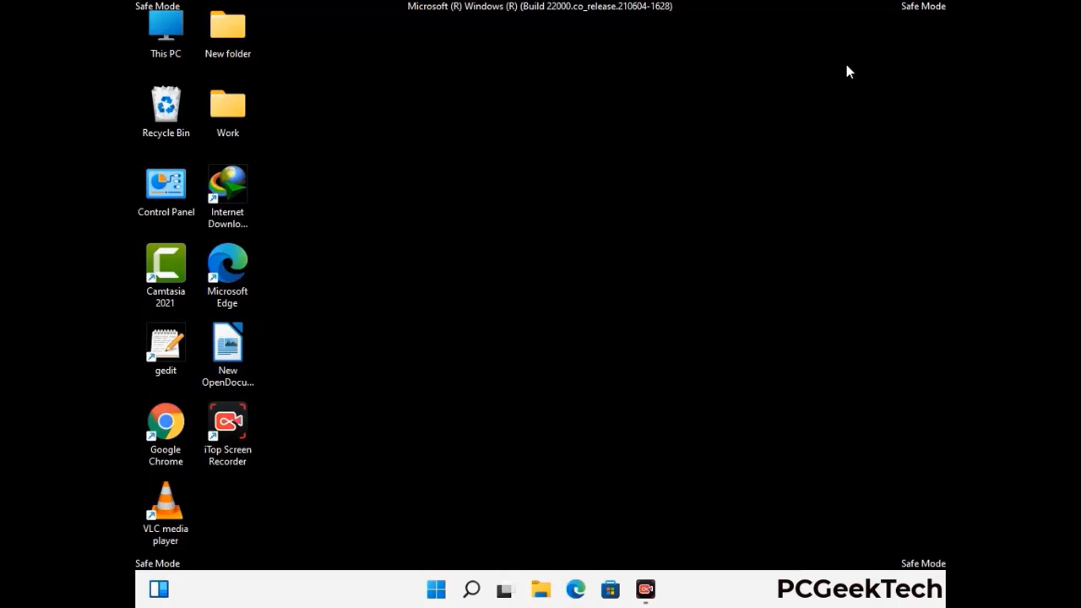
Open the Windows system folder by running %WinDir%.
{"action": "key", "text": "super+r"}
{"action": "left_click_drag", "start_coordinate": [352, 394], "coordinate": [564, 220]}
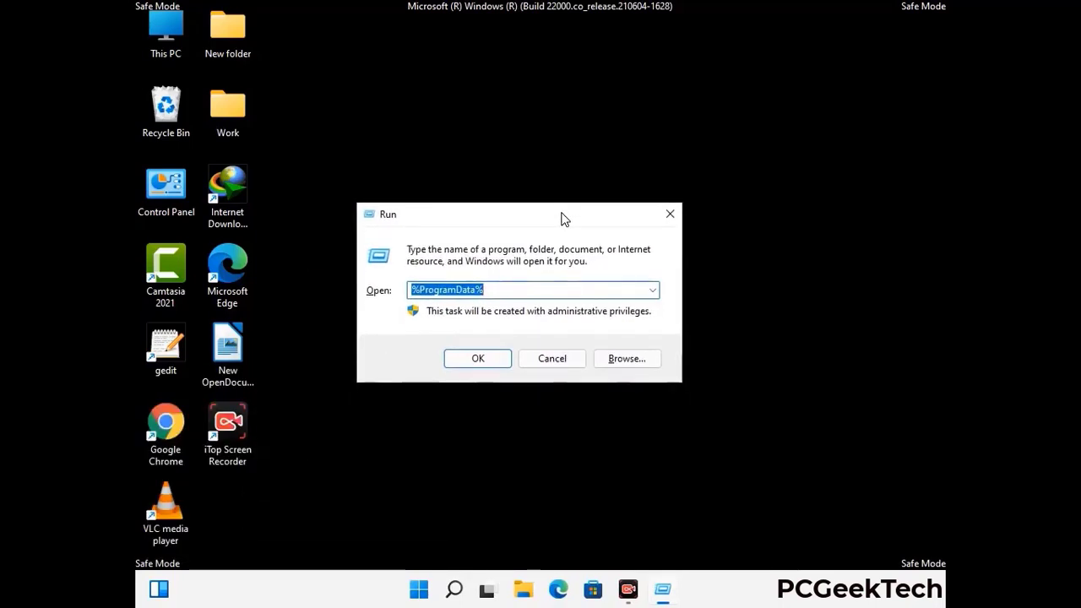
{"action": "type", "text": "%WinDir%"}
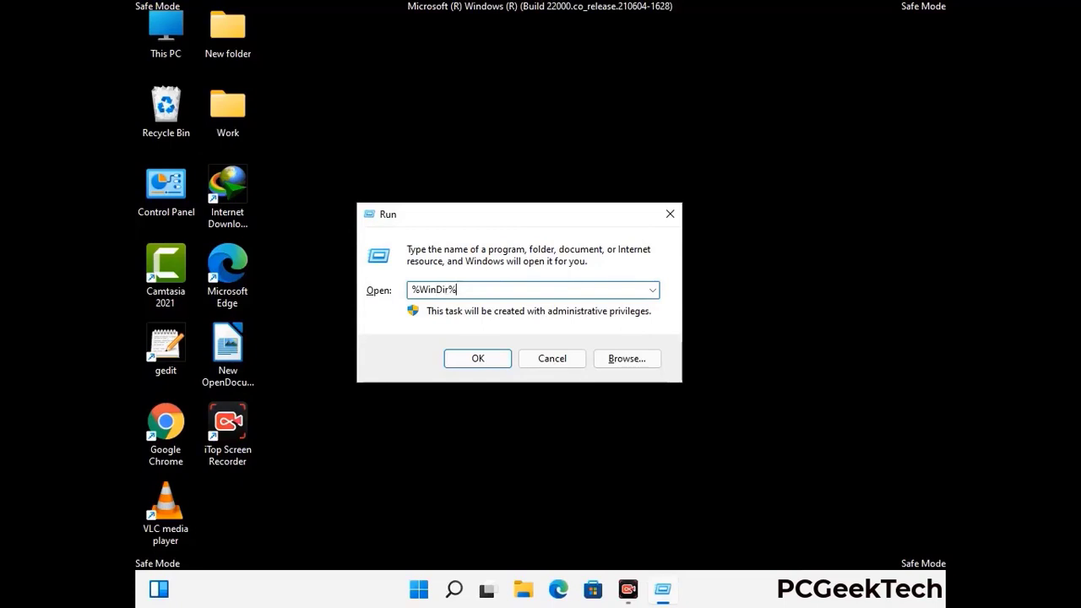
{"action": "key", "text": "Return"}
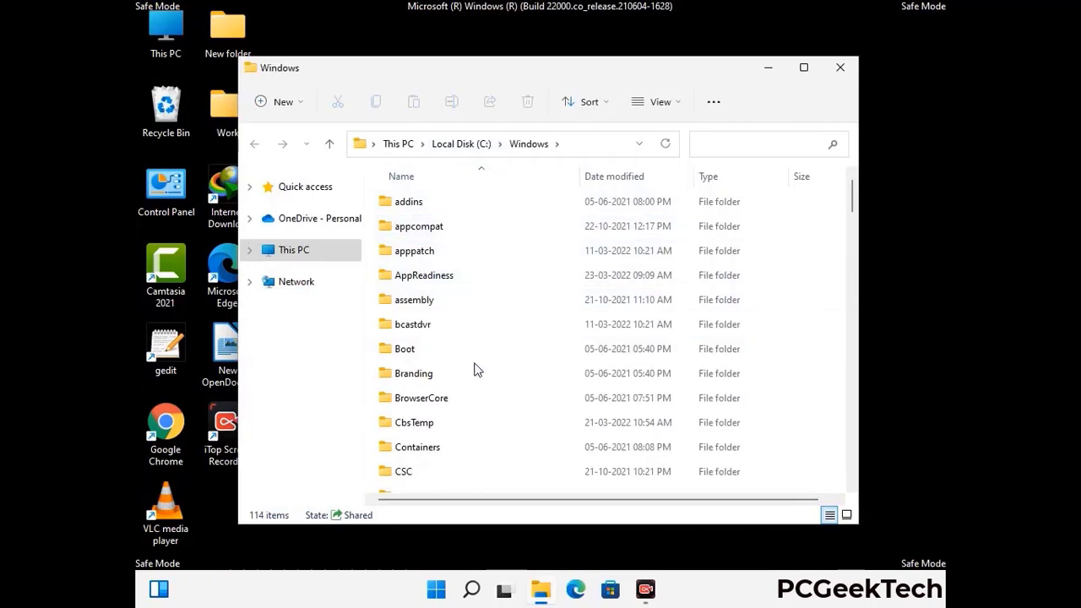
Look through the folders and files in the Windows folder for suspicious entries, and close the window.
{"action": "scroll", "coordinate": [475, 375], "scroll_direction": "down", "scroll_amount": 2}
{"action": "scroll", "coordinate": [475, 376], "scroll_direction": "down", "scroll_amount": 1}
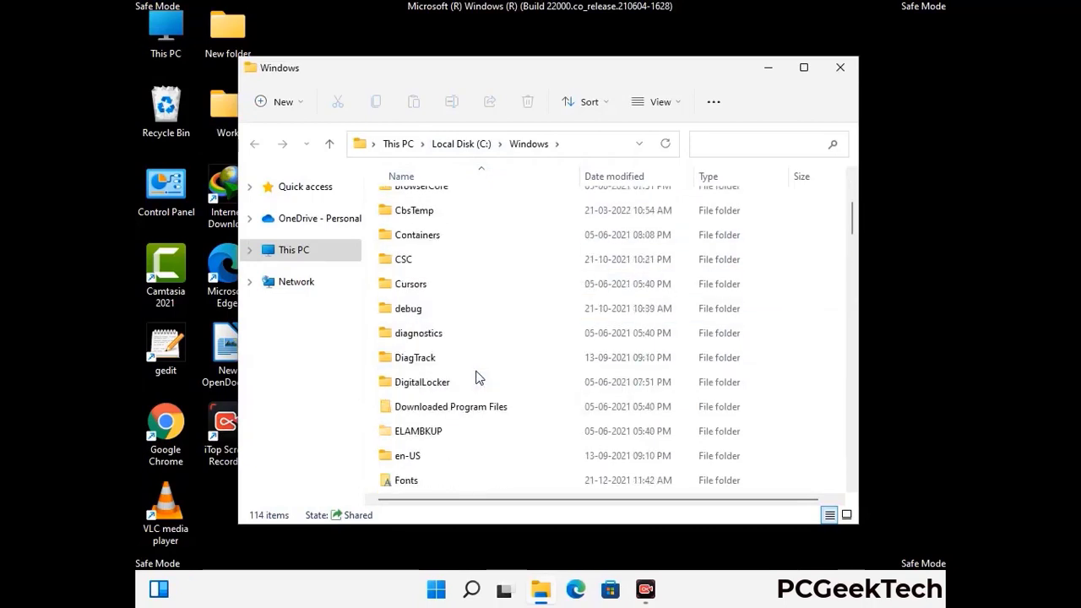
{"action": "scroll", "coordinate": [476, 376], "scroll_direction": "down", "scroll_amount": 1}
{"action": "scroll", "coordinate": [476, 377], "scroll_direction": "down", "scroll_amount": 4}
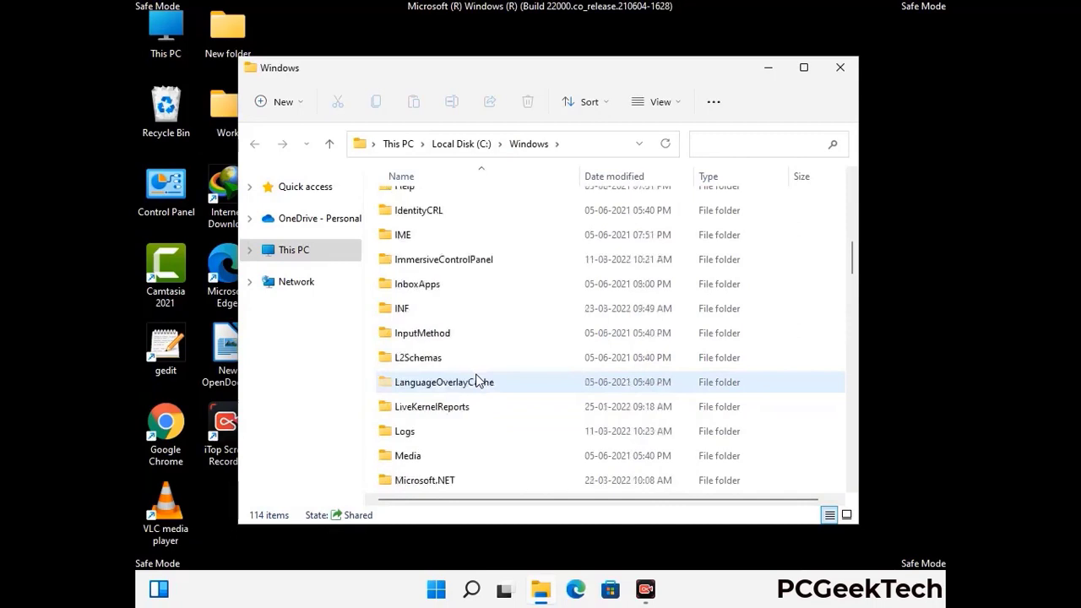
{"action": "scroll", "coordinate": [476, 382], "scroll_direction": "down", "scroll_amount": 1}
{"action": "scroll", "coordinate": [475, 382], "scroll_direction": "down", "scroll_amount": 6}
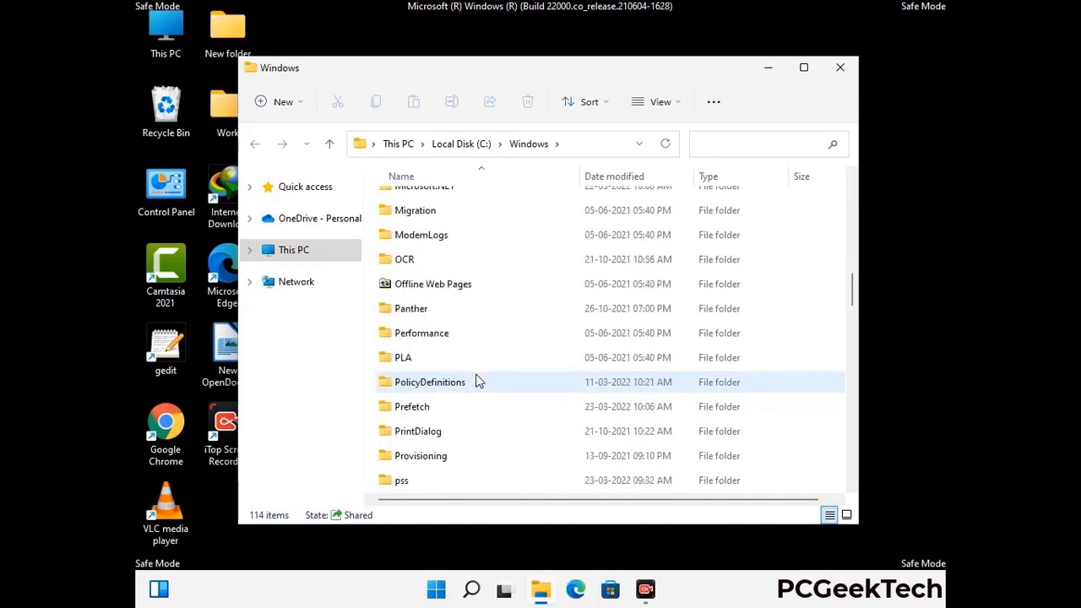
{"action": "scroll", "coordinate": [475, 382], "scroll_direction": "down", "scroll_amount": 7}
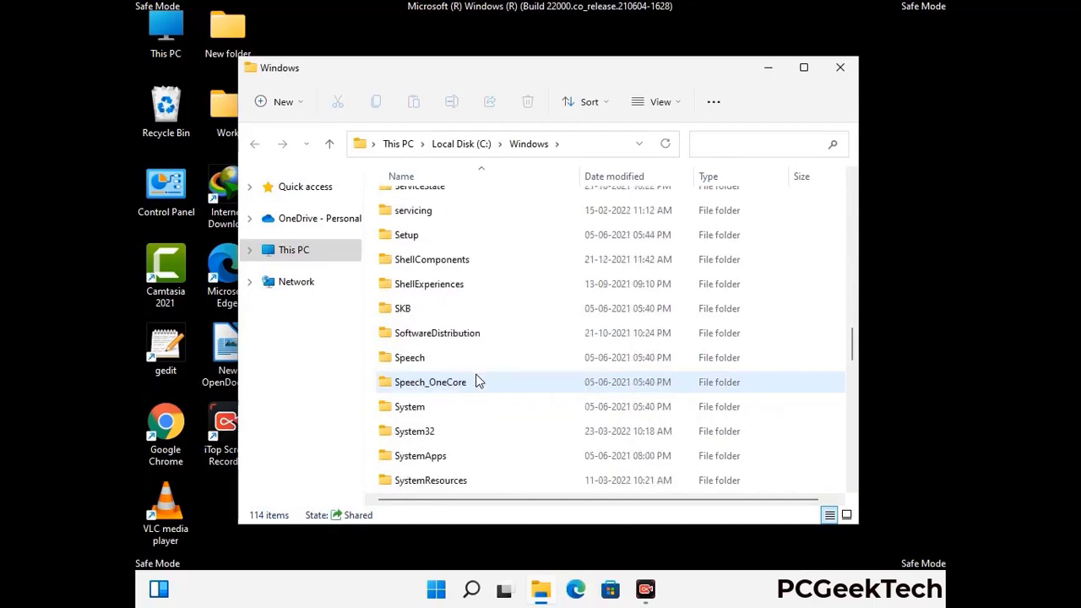
{"action": "scroll", "coordinate": [475, 382], "scroll_direction": "down", "scroll_amount": 12}
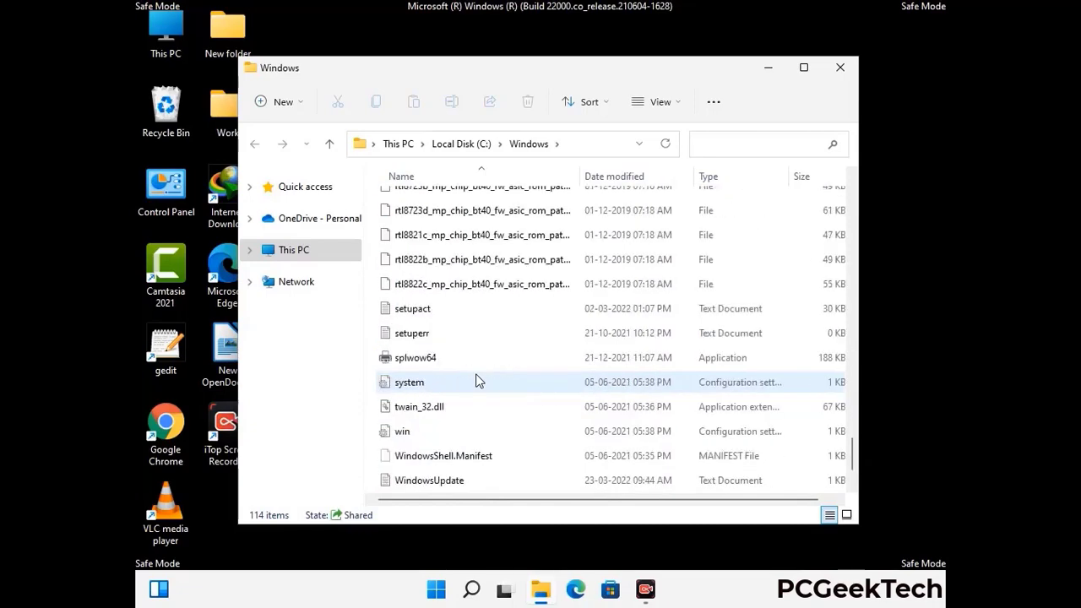
{"action": "scroll", "coordinate": [476, 382], "scroll_direction": "down", "scroll_amount": 1}
{"action": "scroll", "coordinate": [476, 382], "scroll_direction": "up", "scroll_amount": 14}
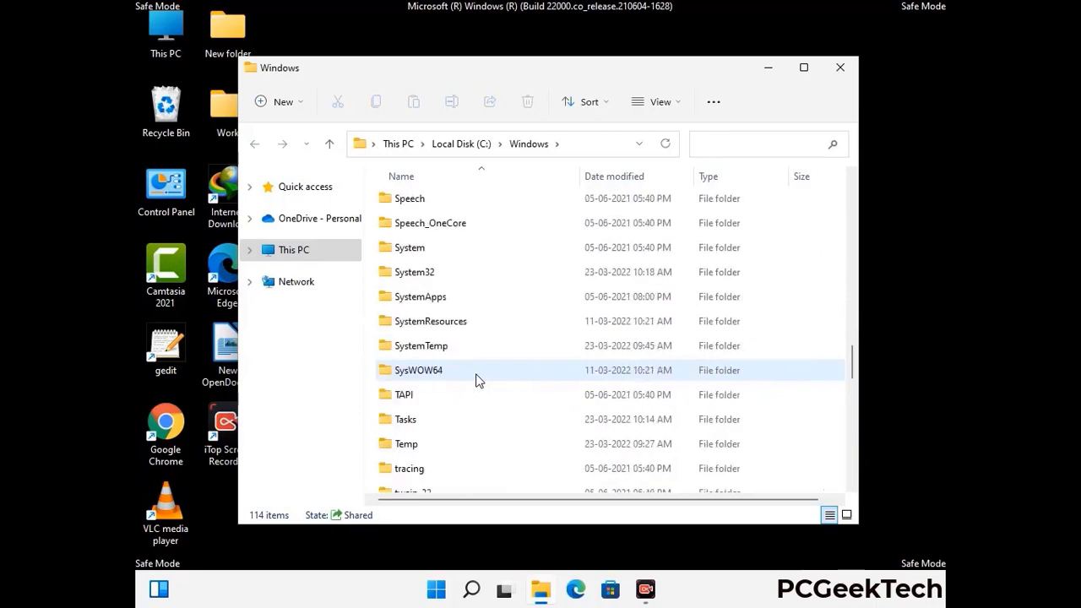
{"action": "scroll", "coordinate": [476, 382], "scroll_direction": "up", "scroll_amount": 3}
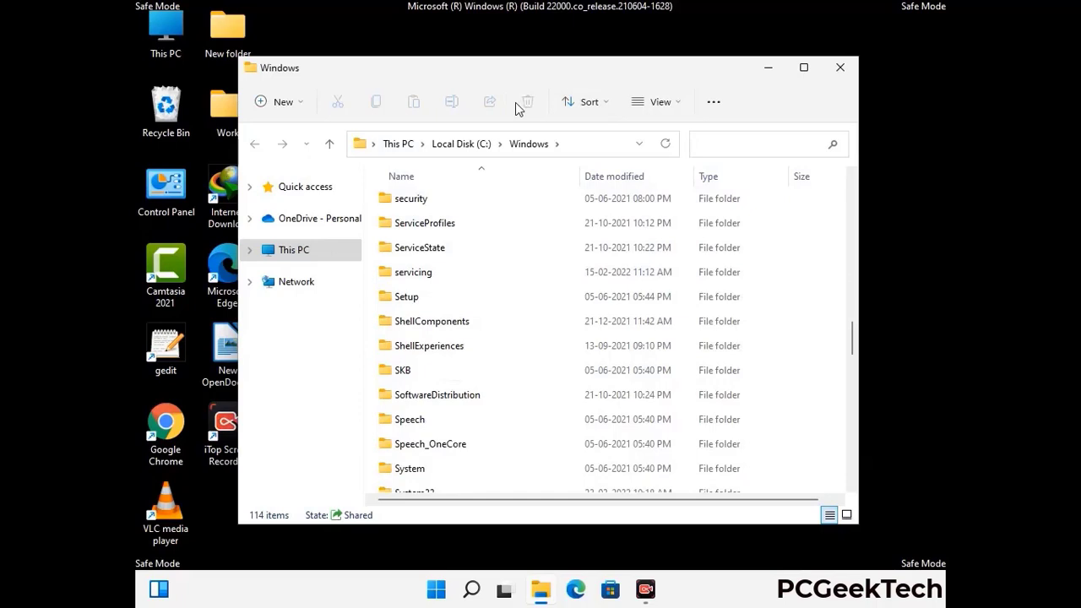
{"action": "left_click", "coordinate": [849, 73]}
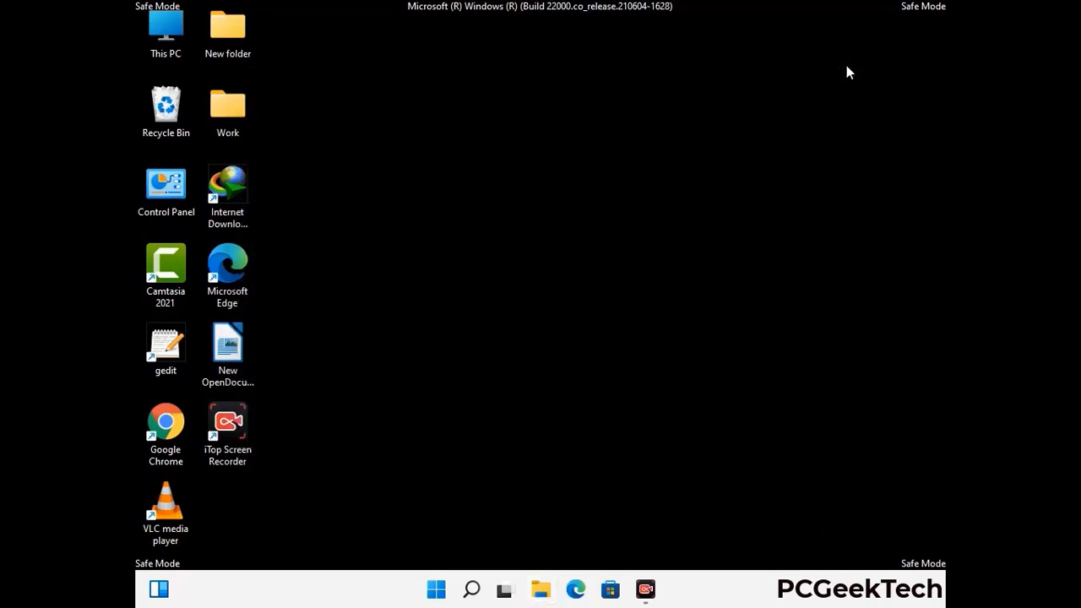
Open the user's temporary files folder by running %temp%.
{"action": "key", "text": "super+r"}
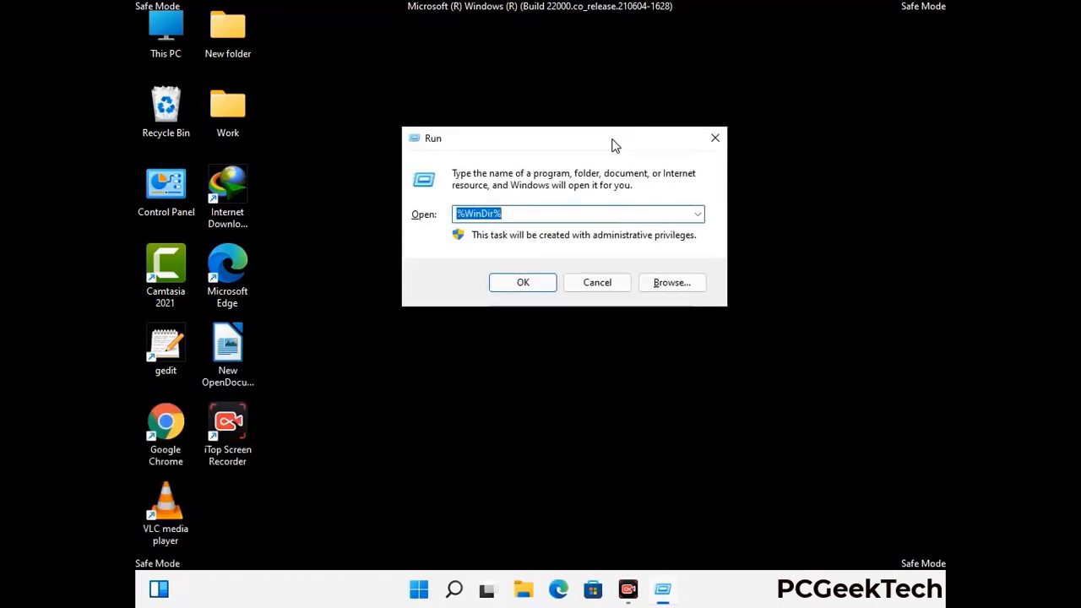
{"action": "type", "text": "%tem"}
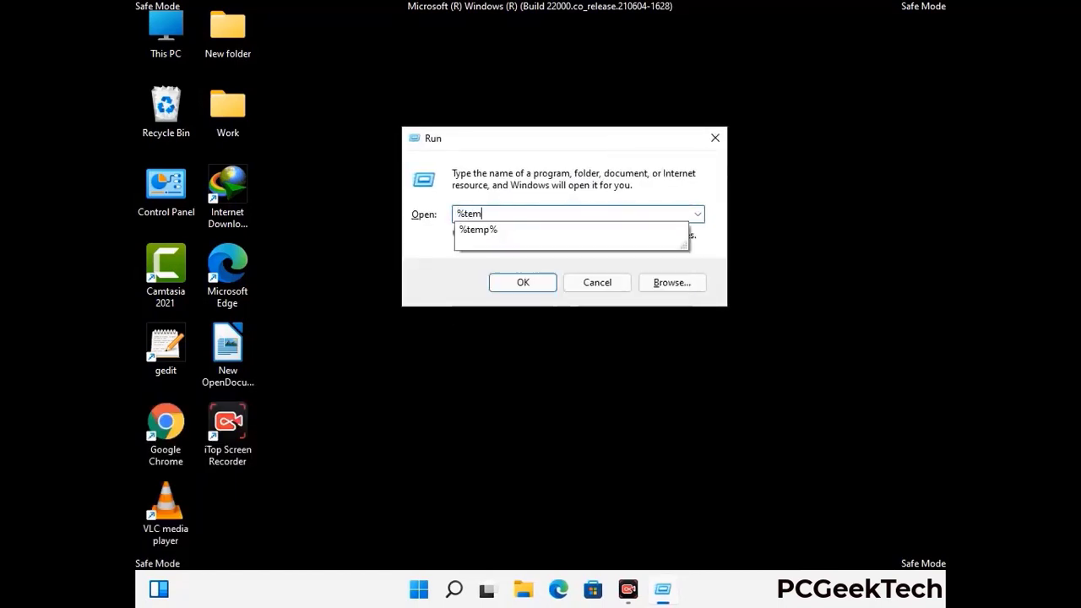
{"action": "type", "text": "p%"}
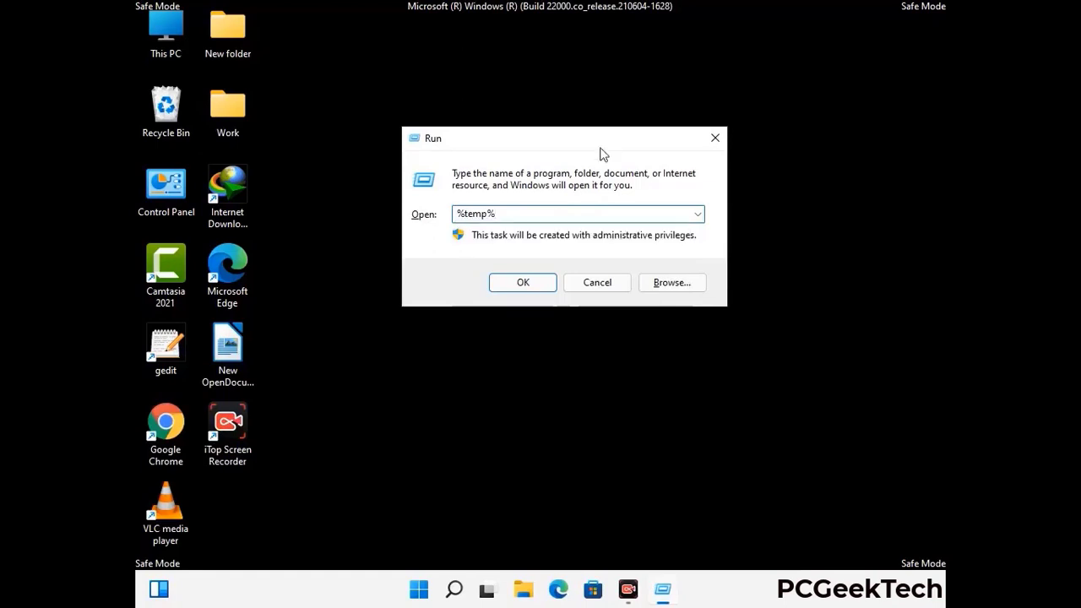
{"action": "left_click", "coordinate": [538, 282]}
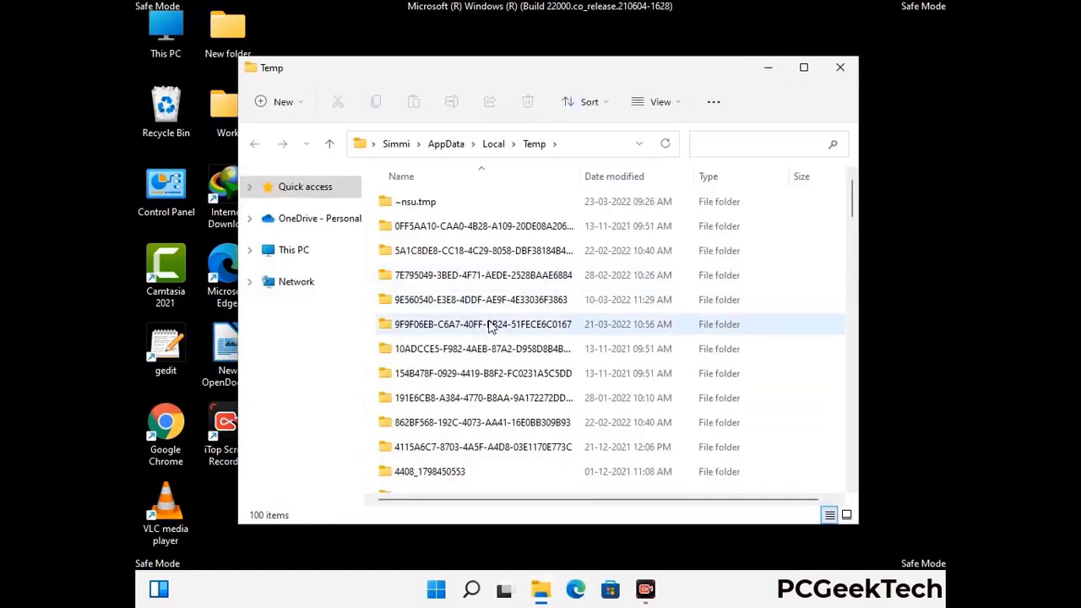
Delete all files and folders in the user's Temp folder and close the window.
{"action": "left_click", "coordinate": [491, 326]}
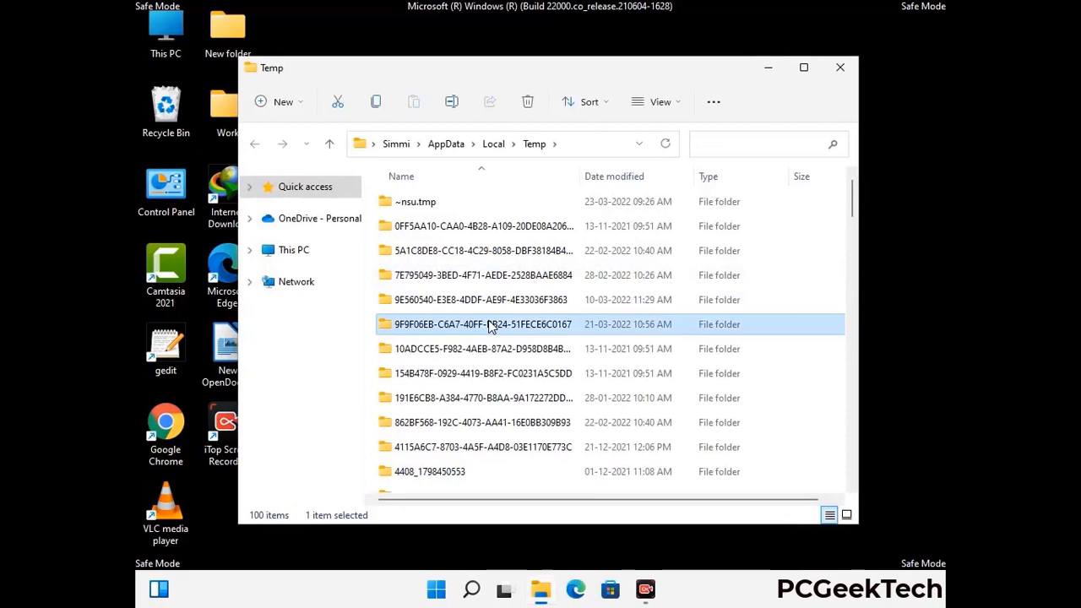
{"action": "key", "text": "ctrl+a"}
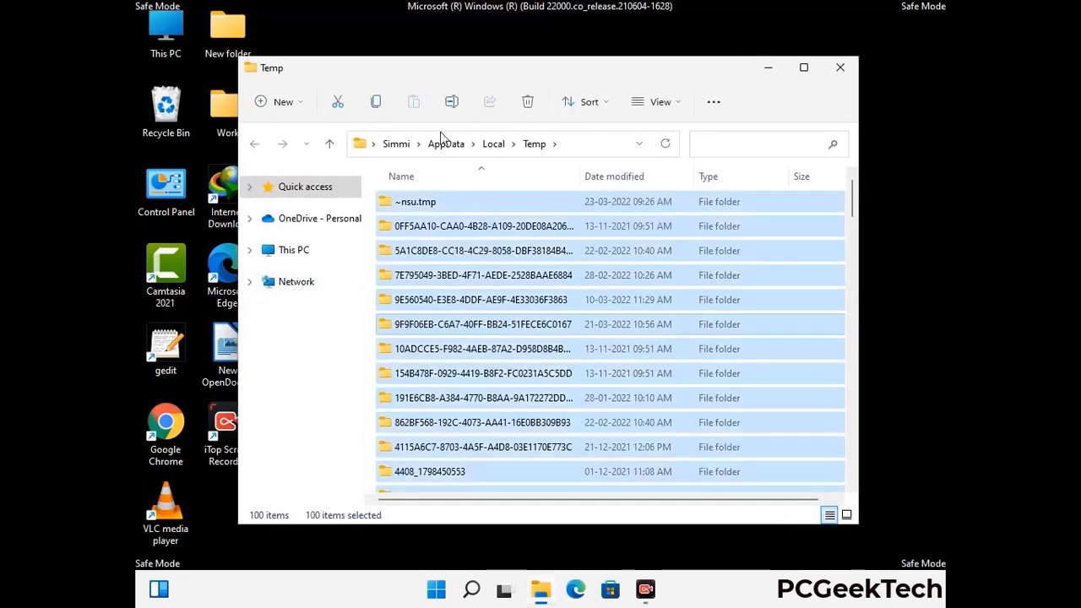
{"action": "left_click", "coordinate": [530, 102]}
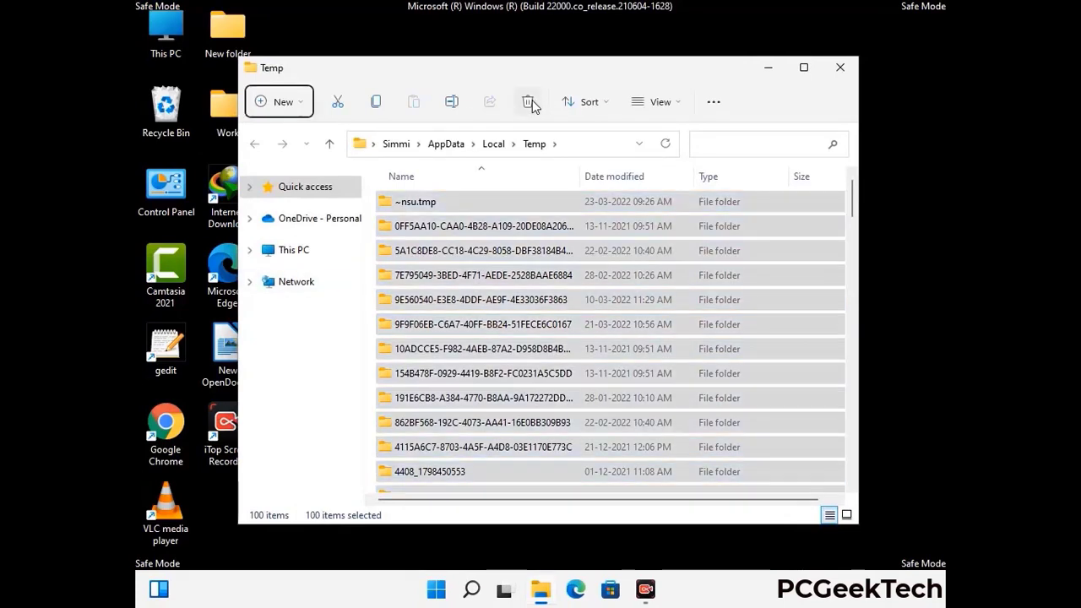
{"action": "left_click", "coordinate": [840, 67]}
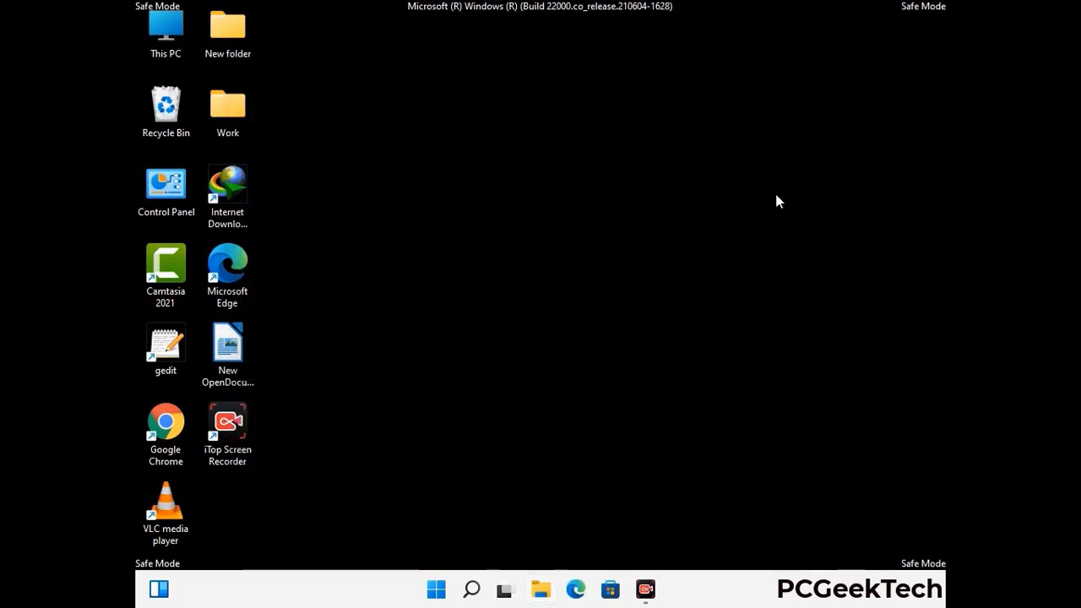
Open the Windows temporary files folder by running temp.
{"action": "key", "text": "super+r"}
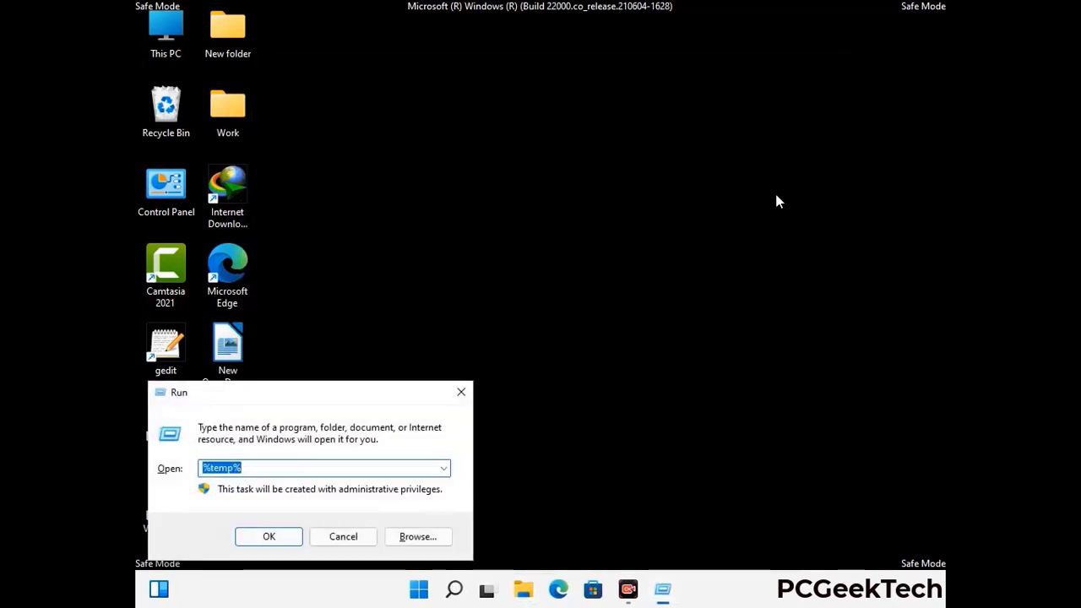
{"action": "left_click_drag", "start_coordinate": [366, 391], "coordinate": [616, 157]}
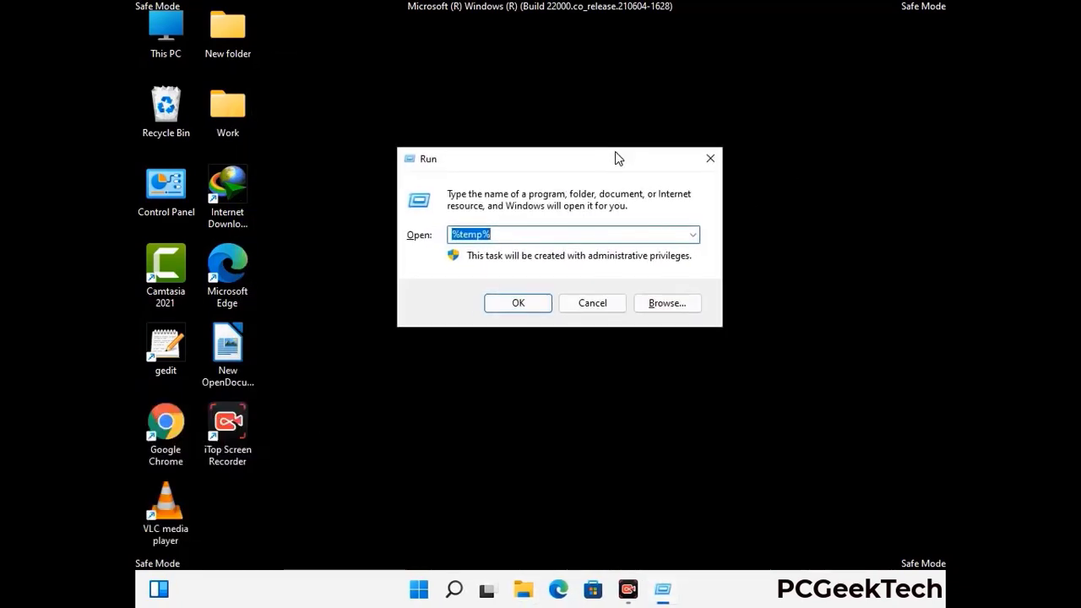
{"action": "type", "text": "temp"}
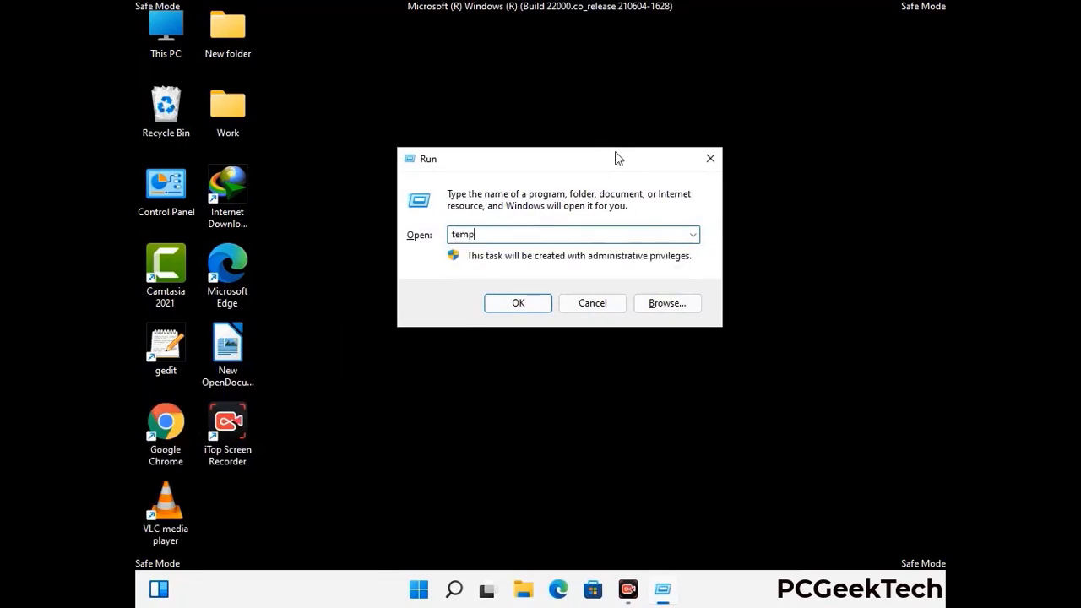
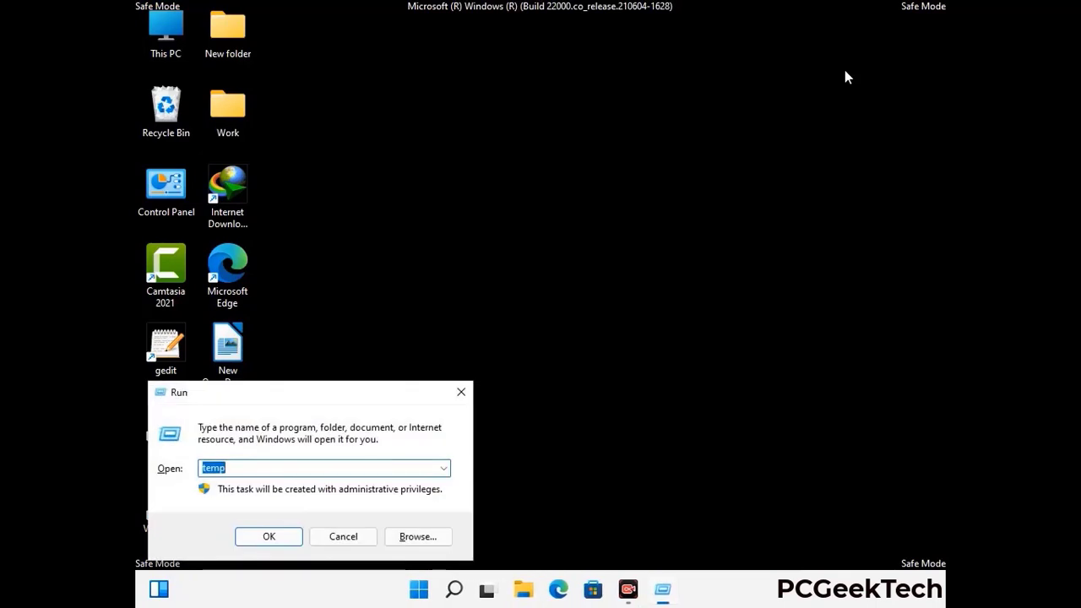
Open the Registry Editor by running regedit.
{"action": "left_click_drag", "start_coordinate": [316, 401], "coordinate": [562, 134]}
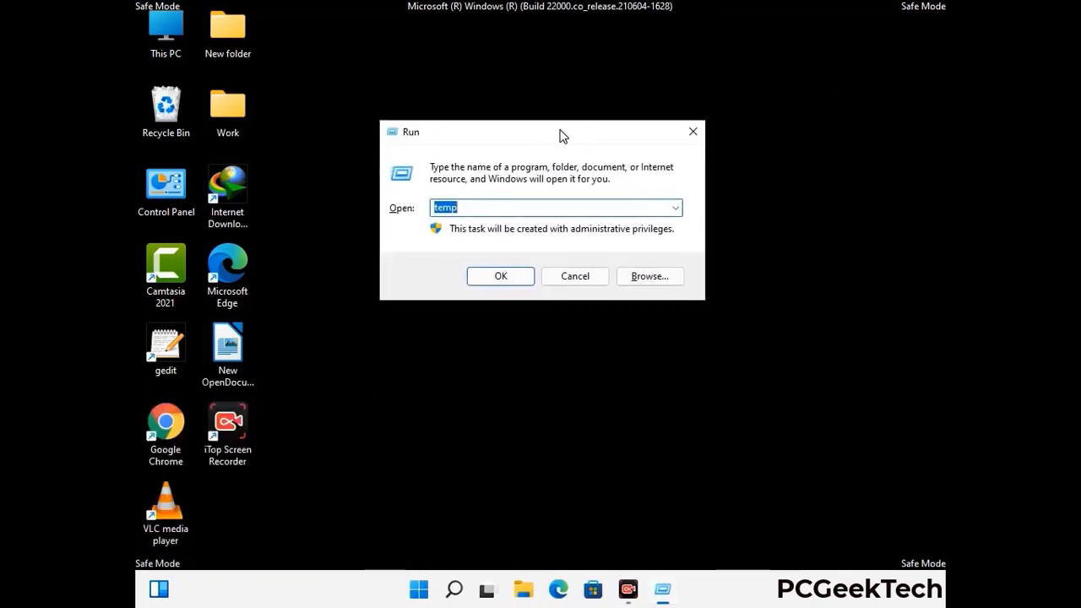
{"action": "type", "text": "regedit"}
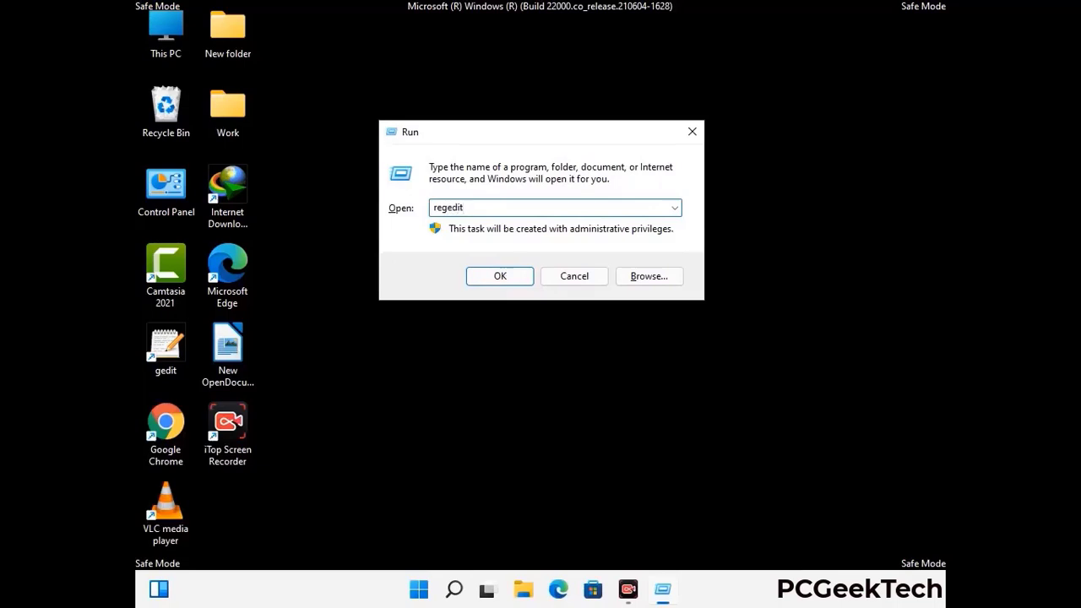
{"action": "key", "text": "Return"}
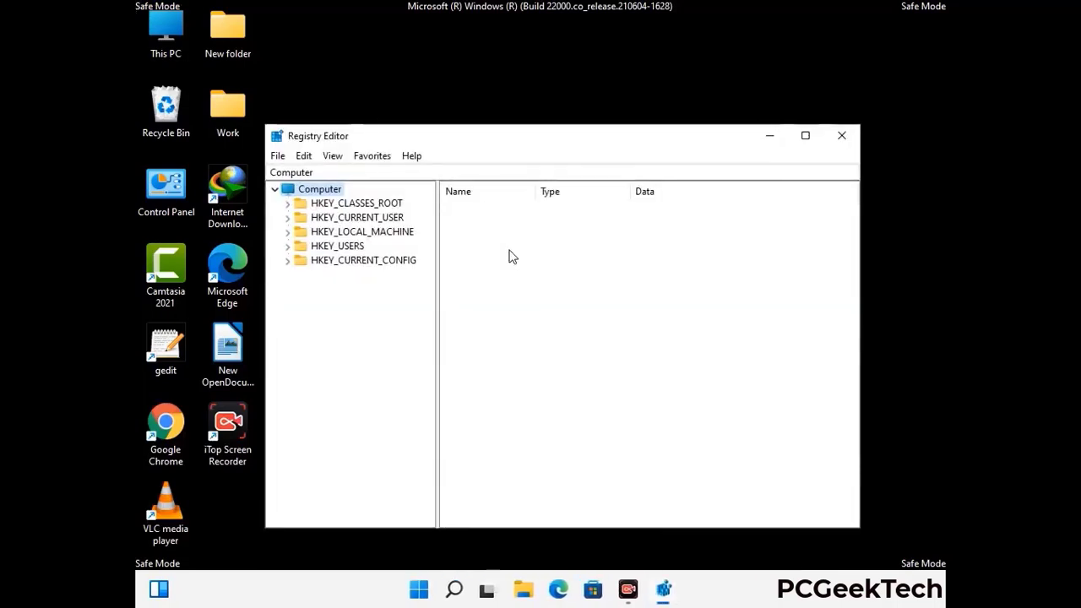
Expand the registry tree to HKEY_CURRENT_USER\Software\Microsoft.
{"action": "left_click", "coordinate": [362, 232]}
{"action": "left_click", "coordinate": [287, 217]}
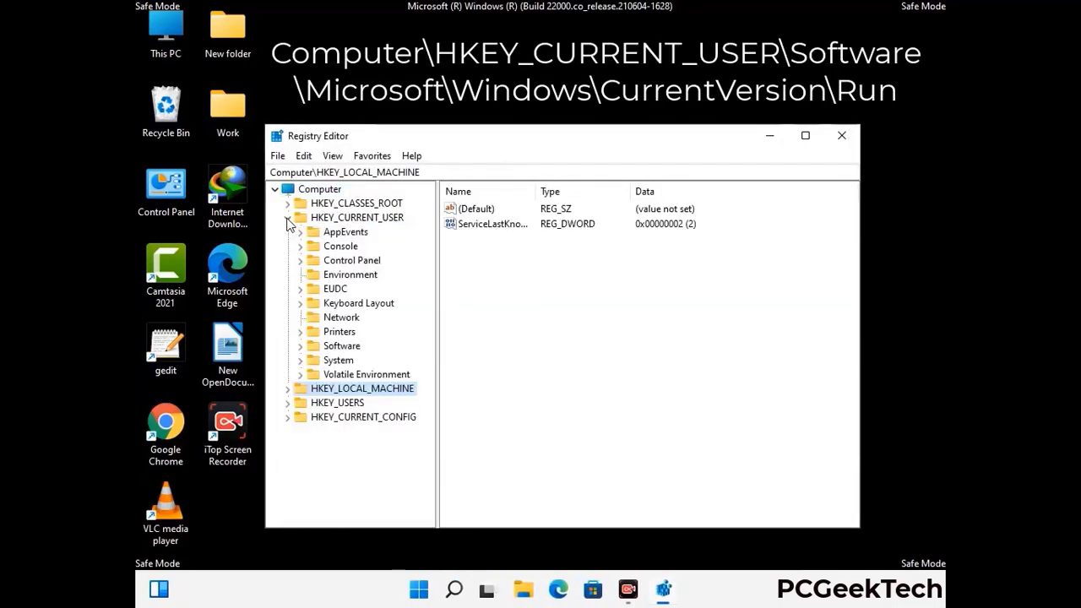
{"action": "left_click", "coordinate": [338, 349]}
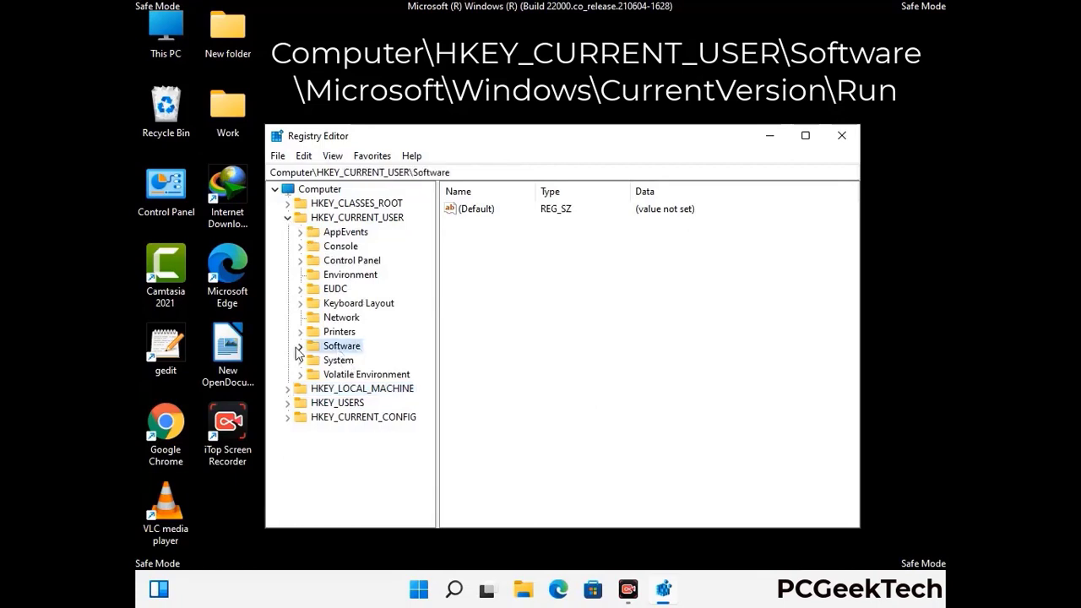
{"action": "left_click", "coordinate": [299, 347]}
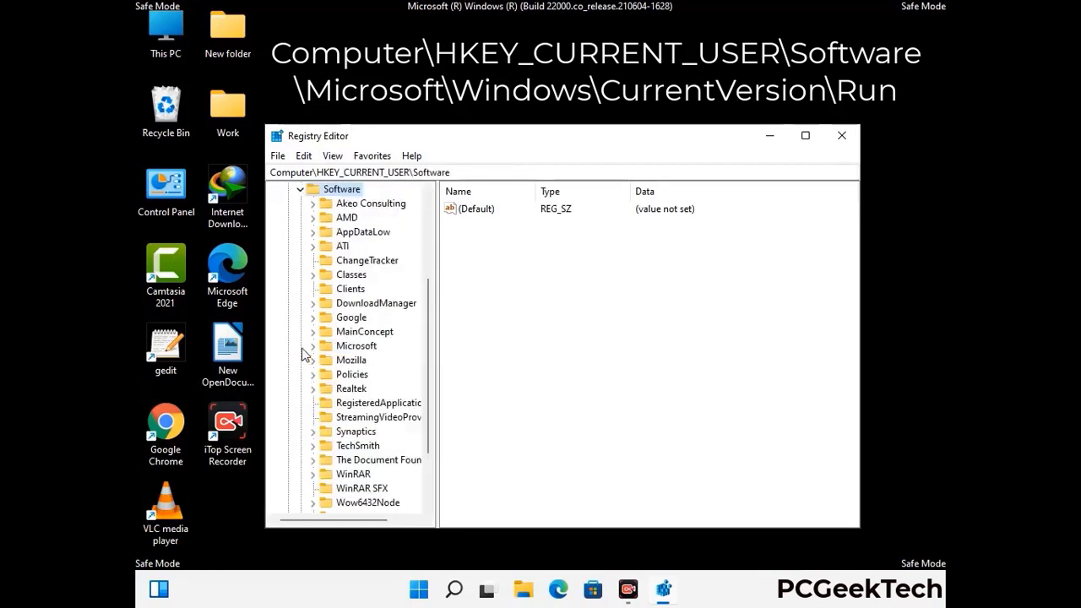
{"action": "double_click", "coordinate": [353, 349]}
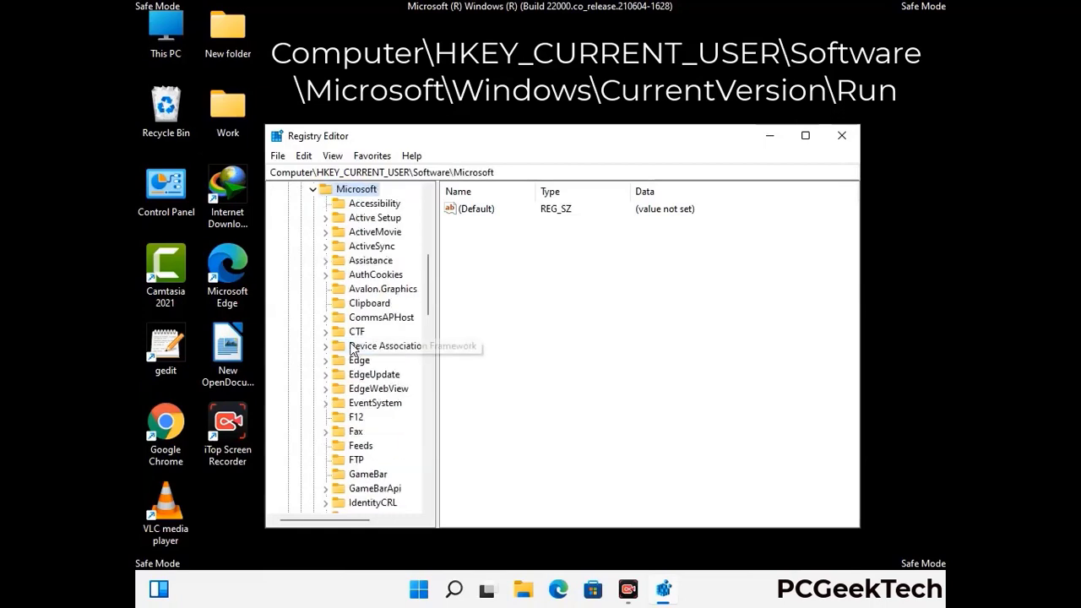
Expand the Windows key under Microsoft and its CurrentVersion subkey.
{"action": "scroll", "coordinate": [391, 367], "scroll_direction": "down", "scroll_amount": 5}
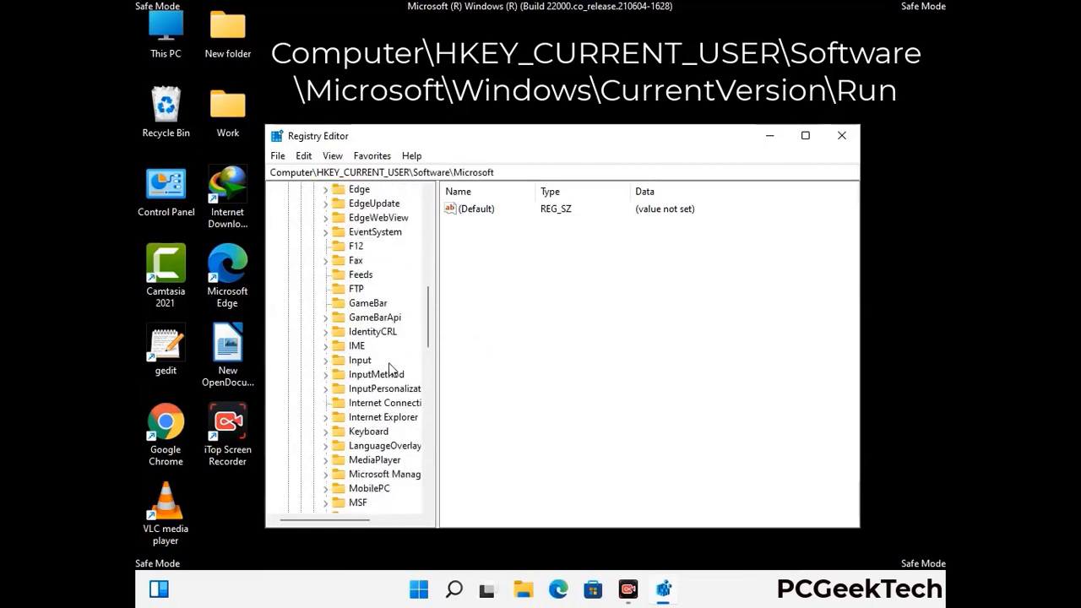
{"action": "scroll", "coordinate": [391, 369], "scroll_direction": "down", "scroll_amount": 3}
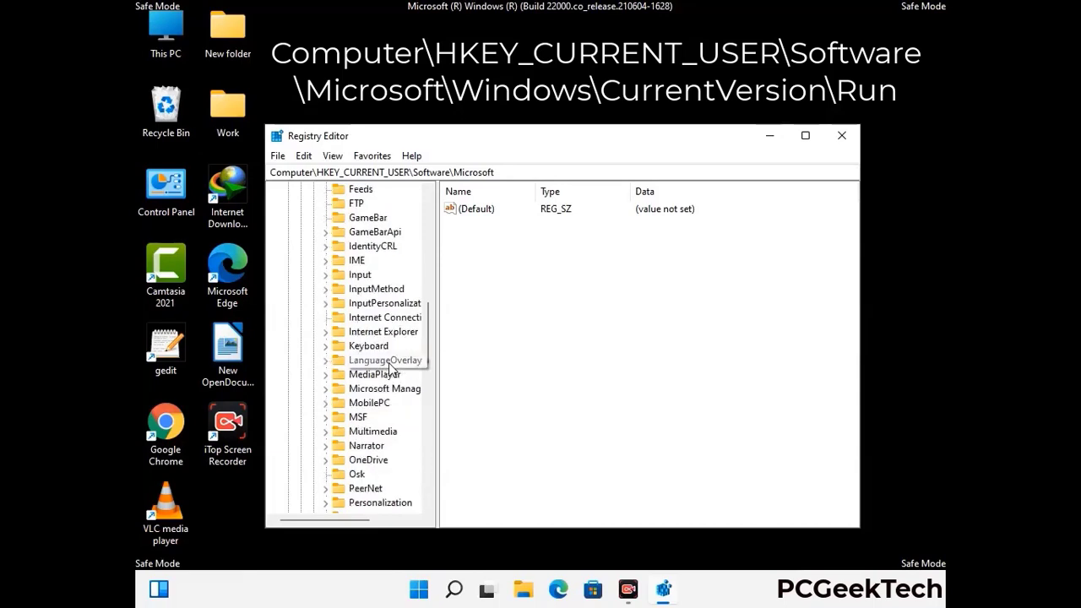
{"action": "scroll", "coordinate": [391, 370], "scroll_direction": "down", "scroll_amount": 6}
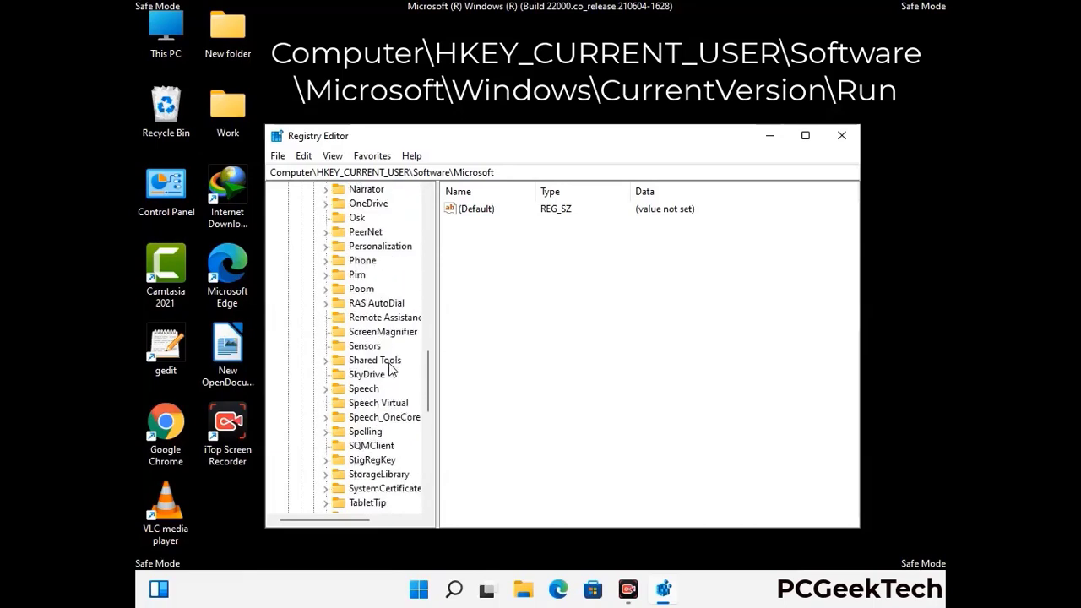
{"action": "scroll", "coordinate": [391, 369], "scroll_direction": "down", "scroll_amount": 3}
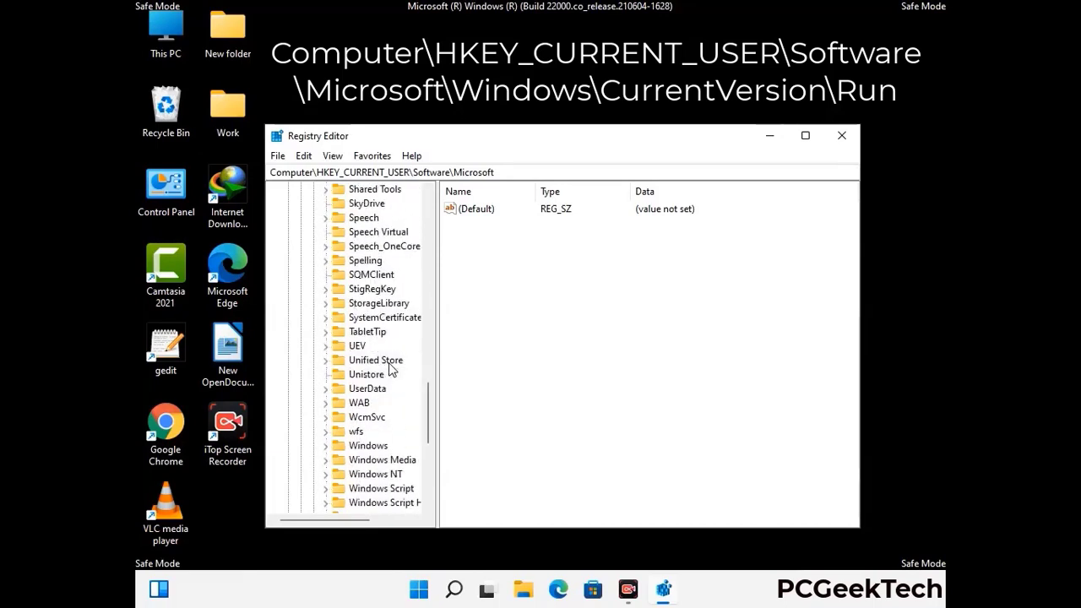
{"action": "double_click", "coordinate": [385, 404]}
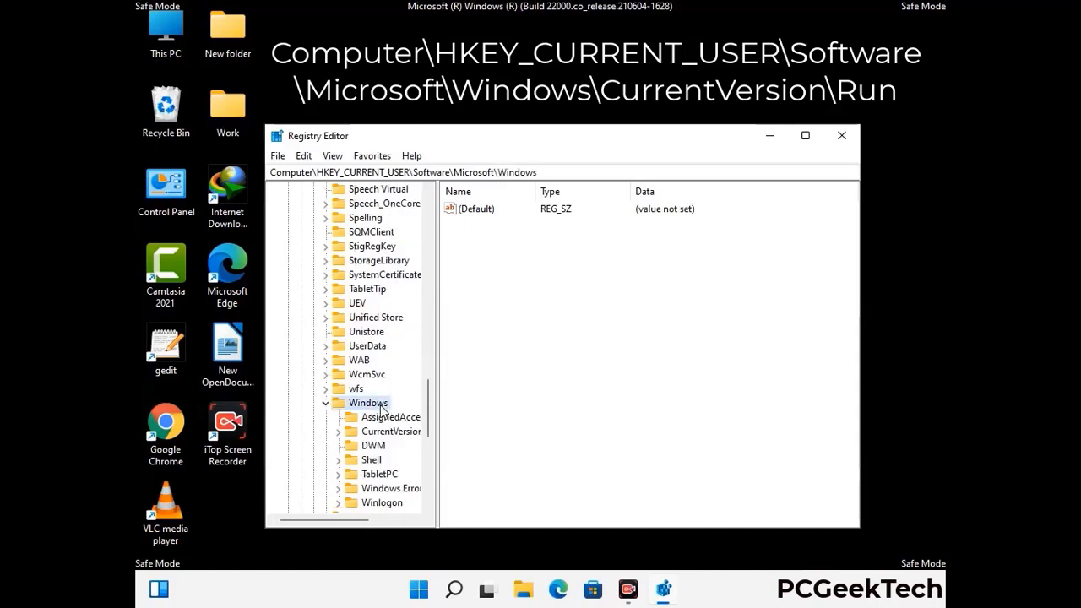
{"action": "scroll", "coordinate": [386, 404], "scroll_direction": "down", "scroll_amount": 1}
{"action": "left_click", "coordinate": [392, 390]}
{"action": "double_click", "coordinate": [393, 389]}
Open the Run key under CurrentVersion to list the current user's startup entries.
{"action": "scroll", "coordinate": [390, 380], "scroll_direction": "down", "scroll_amount": 5}
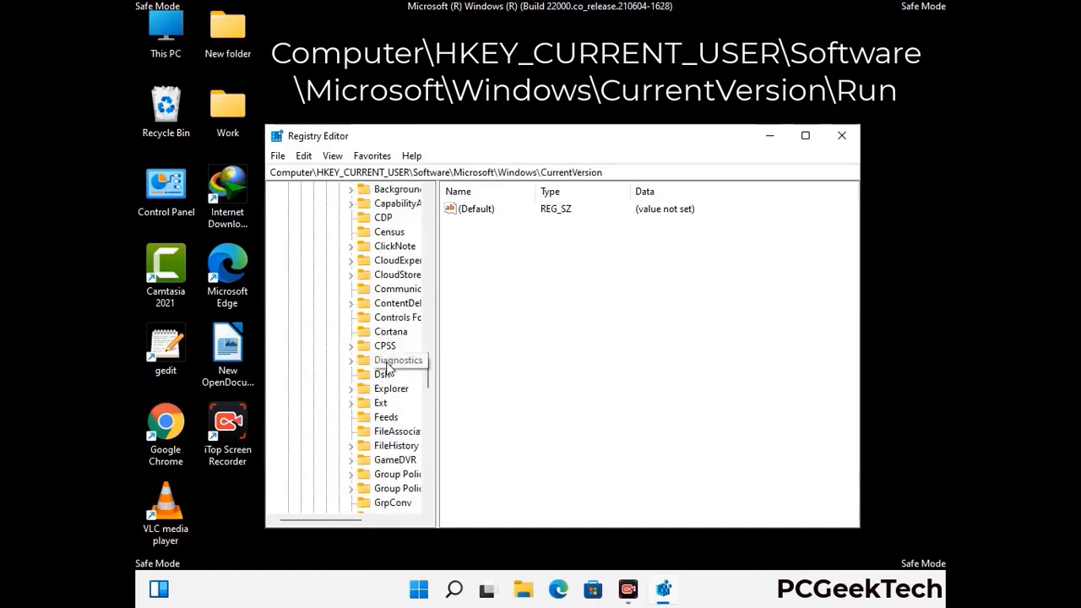
{"action": "scroll", "coordinate": [387, 366], "scroll_direction": "down", "scroll_amount": 4}
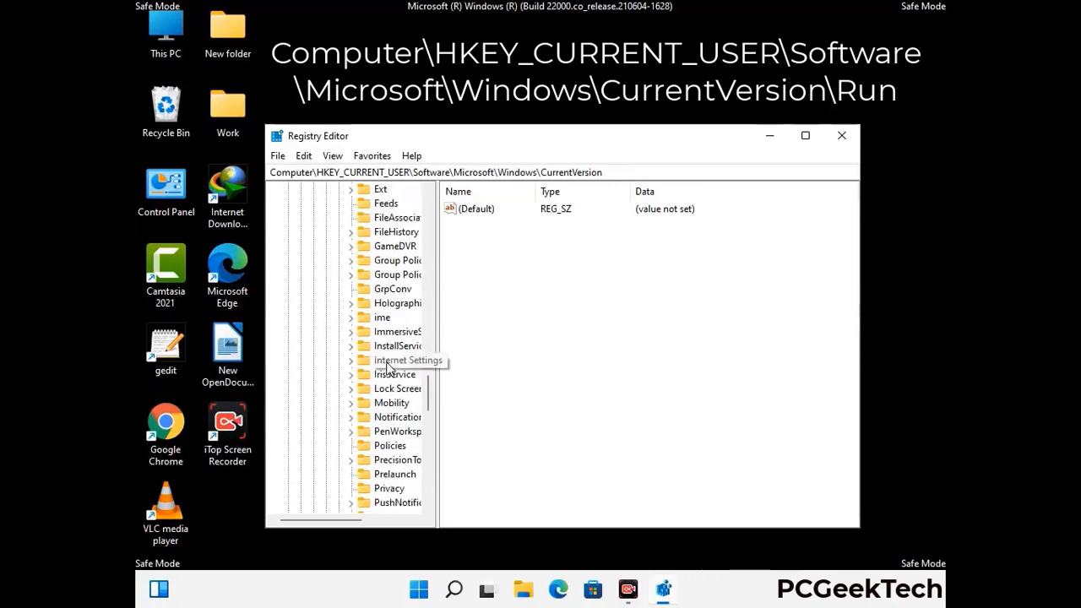
{"action": "scroll", "coordinate": [388, 366], "scroll_direction": "down", "scroll_amount": 1}
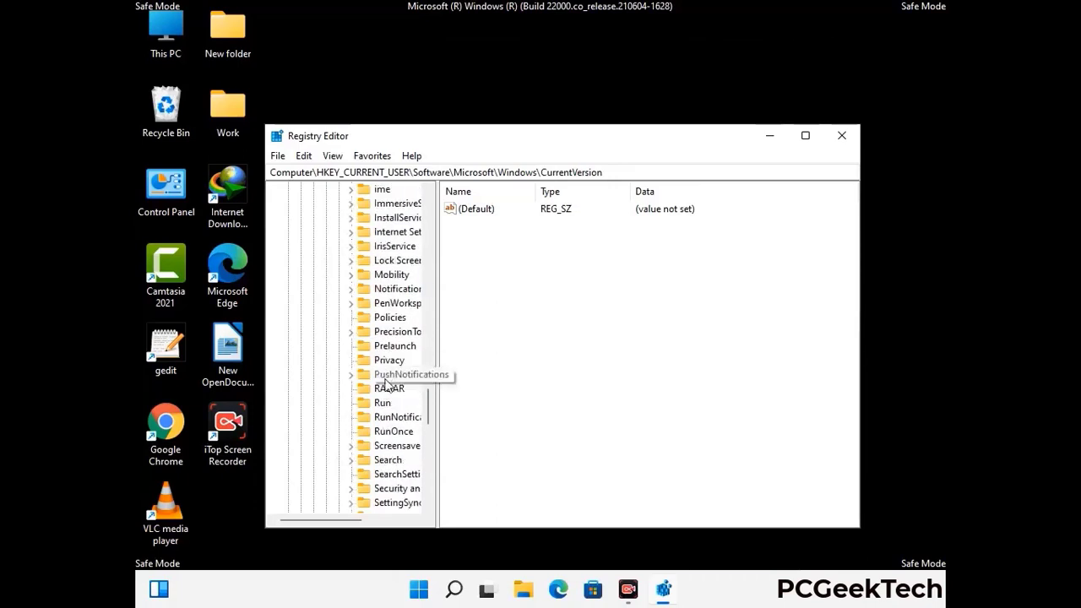
{"action": "left_click", "coordinate": [383, 404]}
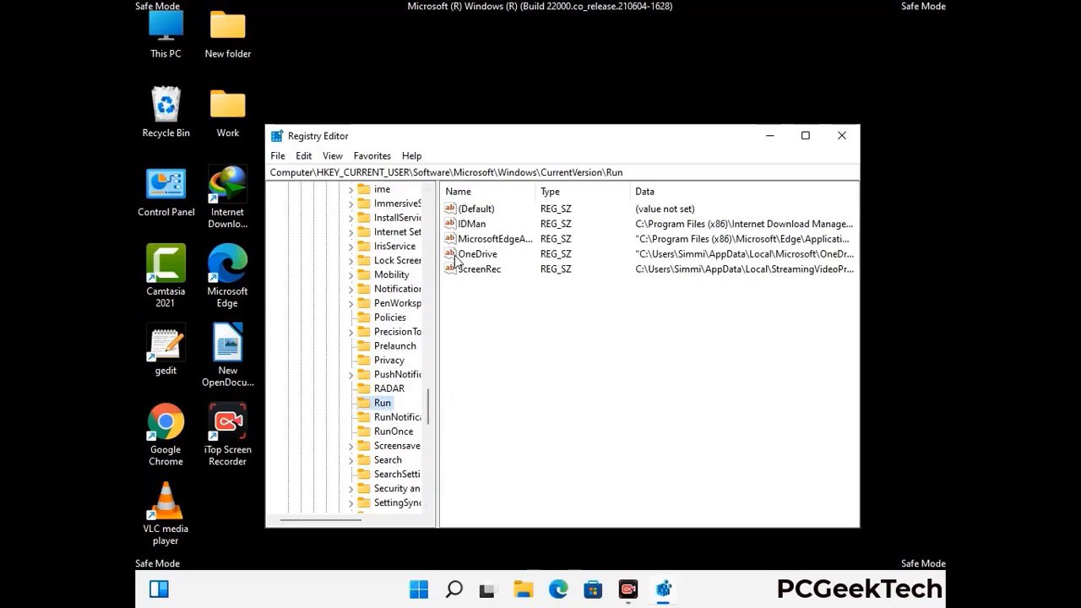
Delete the ScreenRec value from the current user's Run key and confirm the deletion.
{"action": "left_click", "coordinate": [478, 274]}
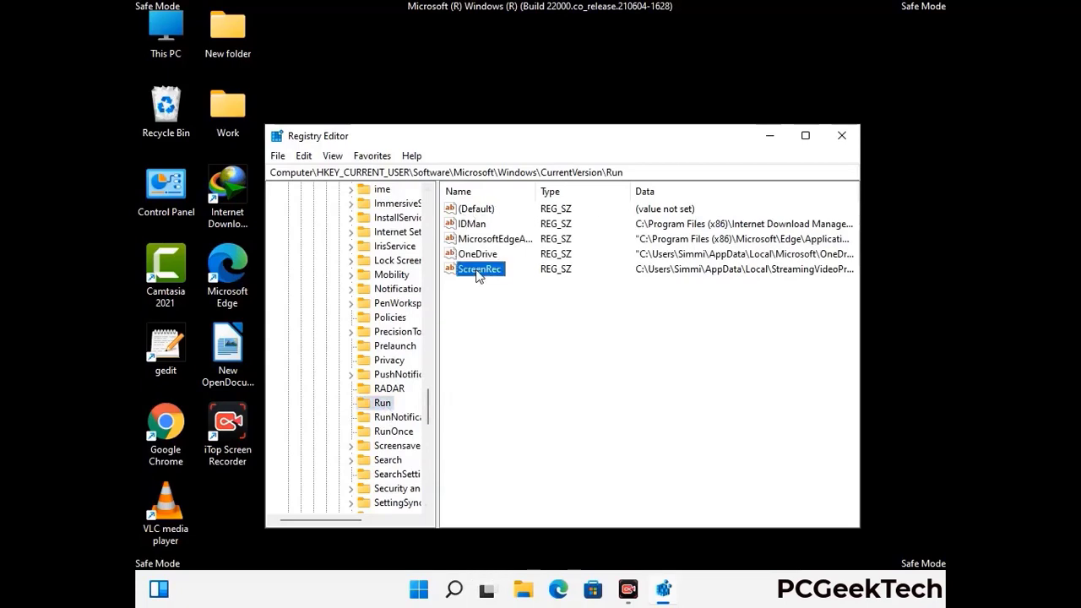
{"action": "left_click", "coordinate": [485, 274]}
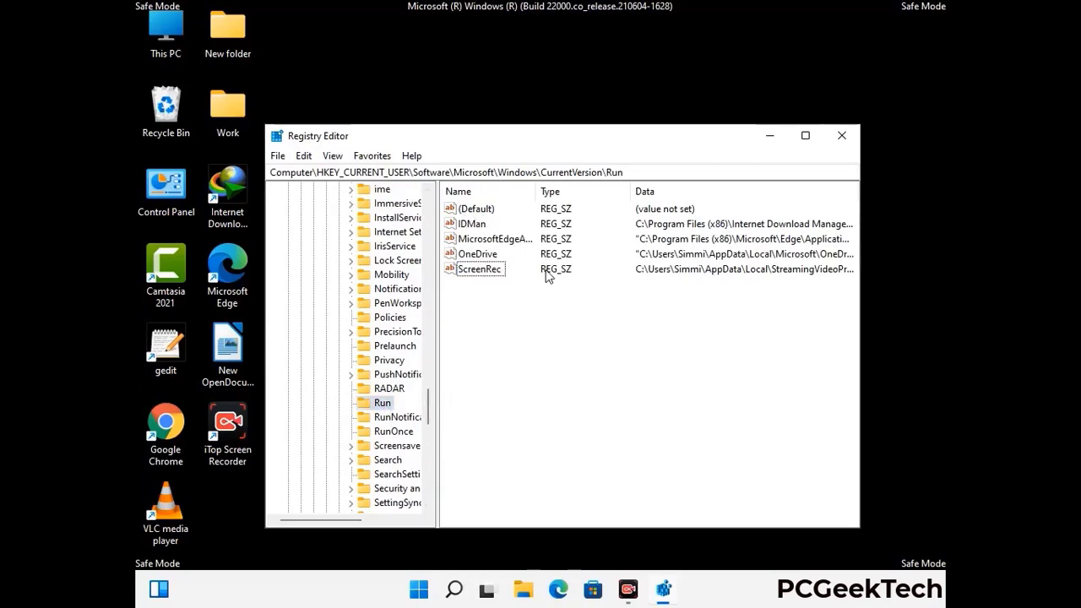
{"action": "right_click", "coordinate": [488, 276]}
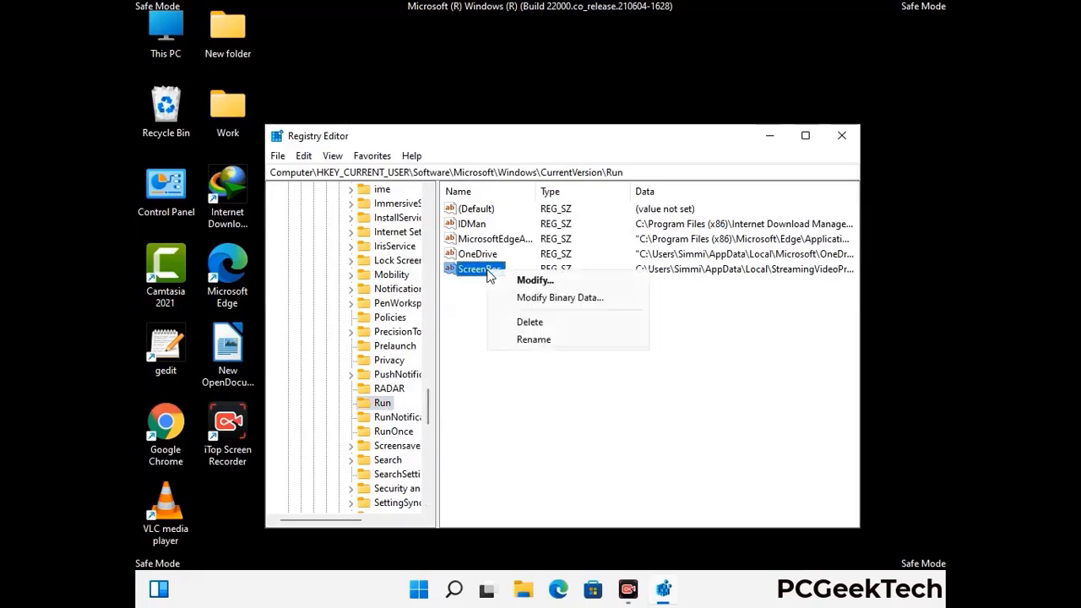
{"action": "left_click", "coordinate": [518, 322]}
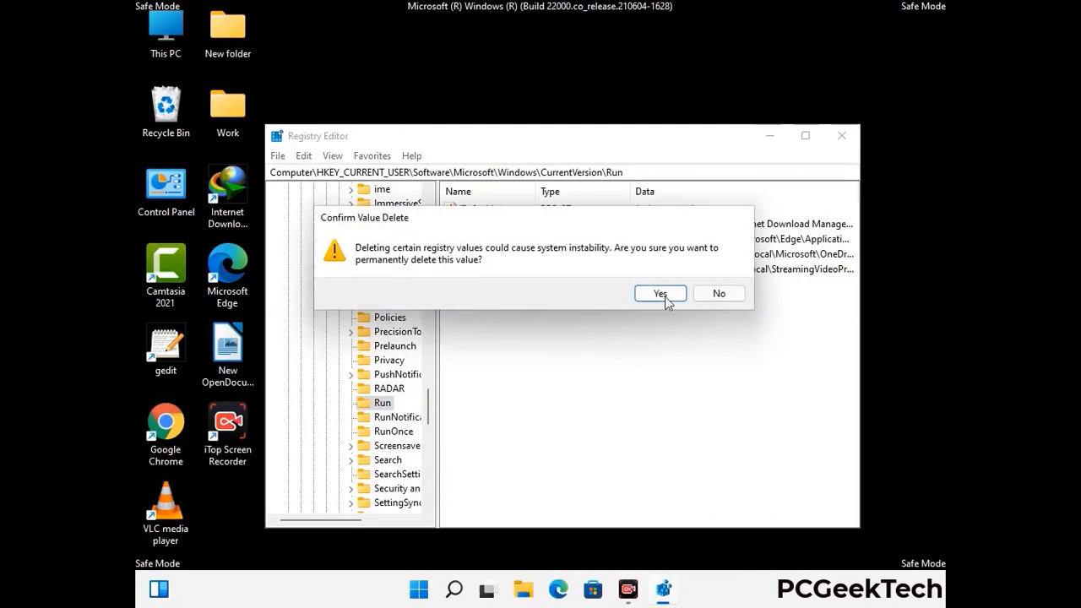
{"action": "left_click", "coordinate": [676, 297]}
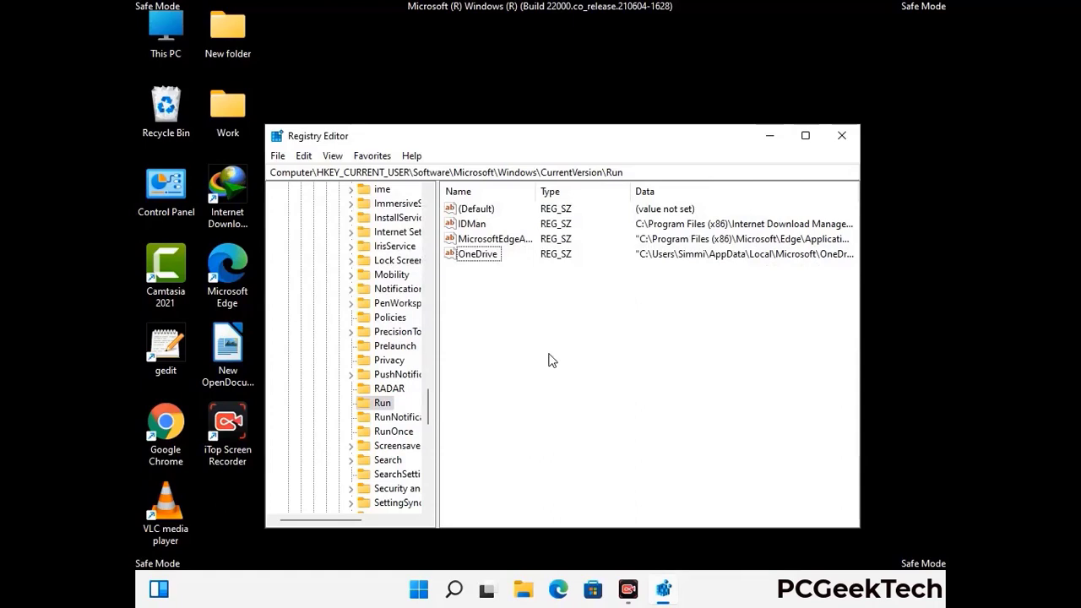
Search the registry's keys, values and data for "Virus Name", and stop the search.
{"action": "key", "text": "ctrl+f"}
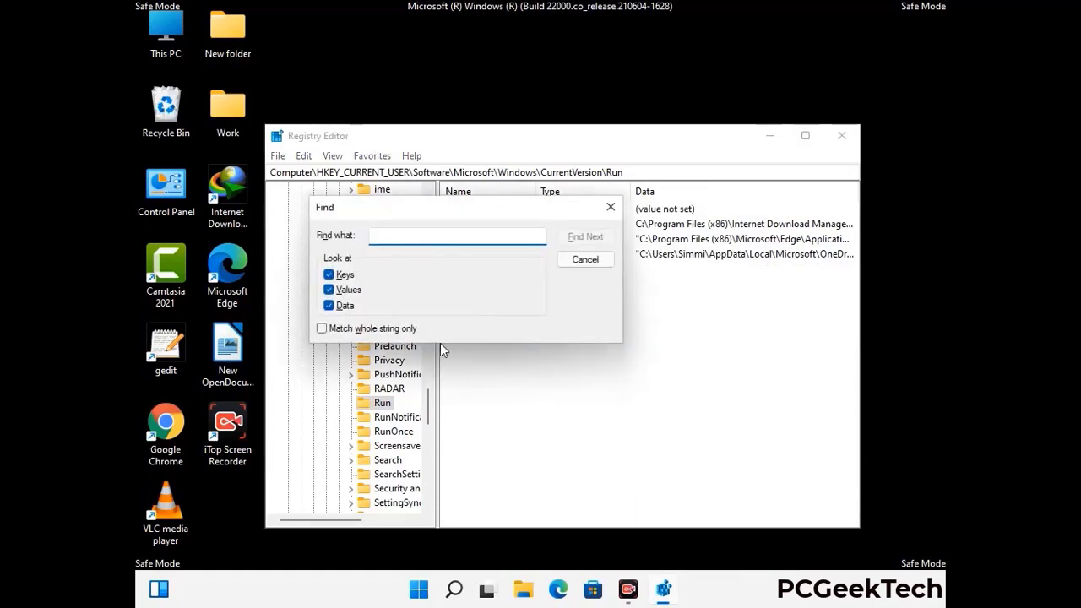
{"action": "type", "text": "Vl"}
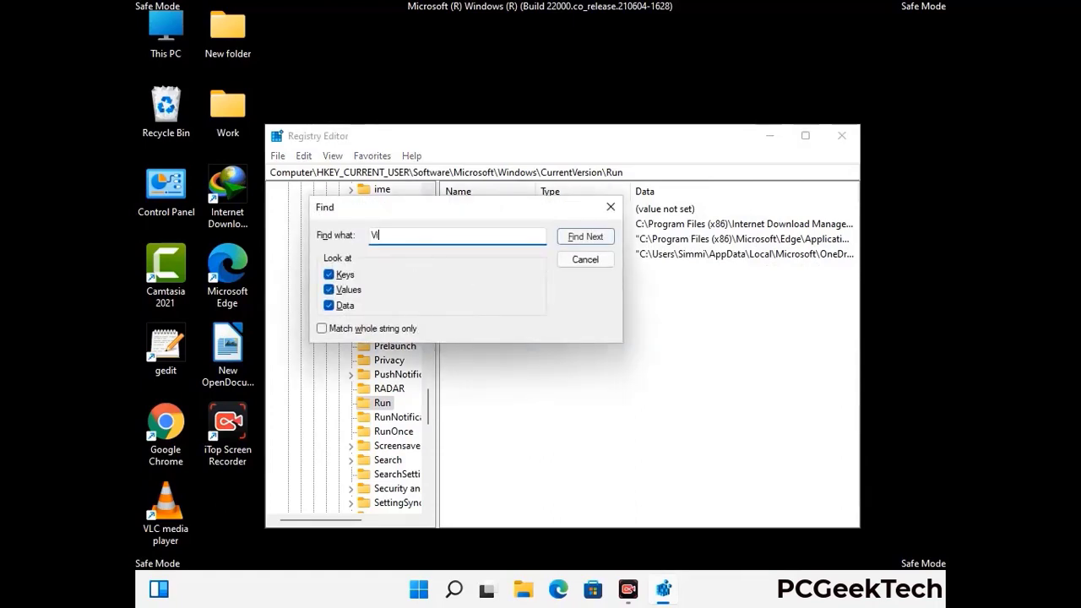
{"action": "type", "text": "rus N"}
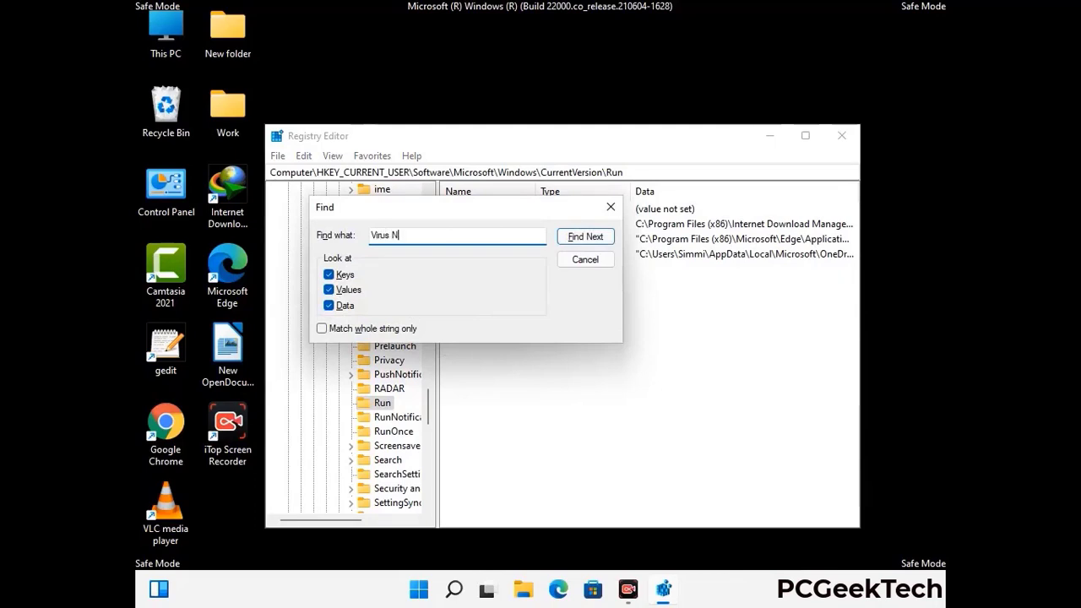
{"action": "type", "text": "ame"}
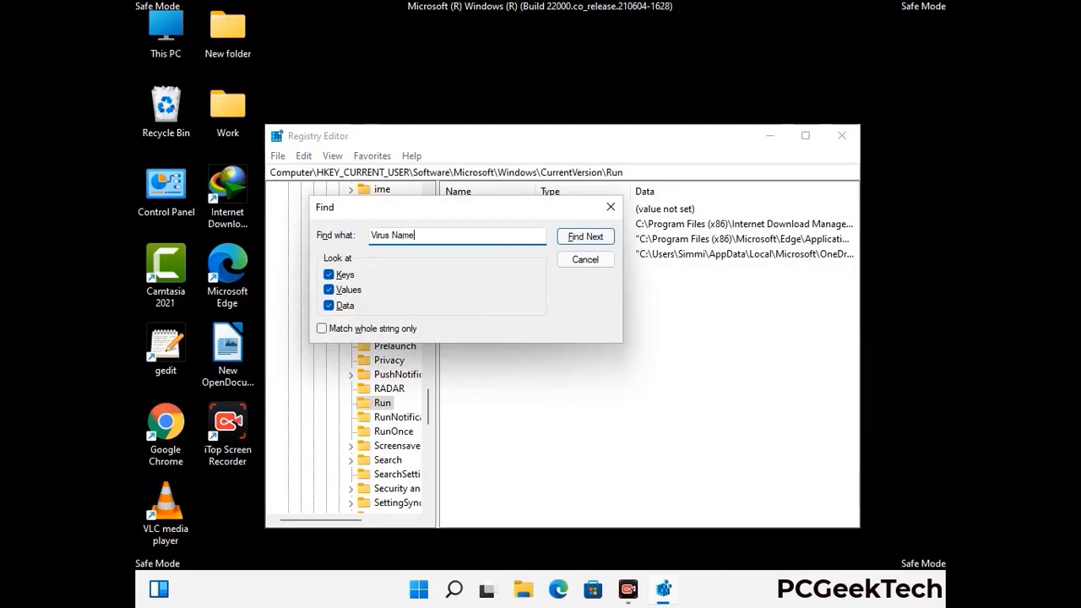
{"action": "left_click", "coordinate": [572, 238]}
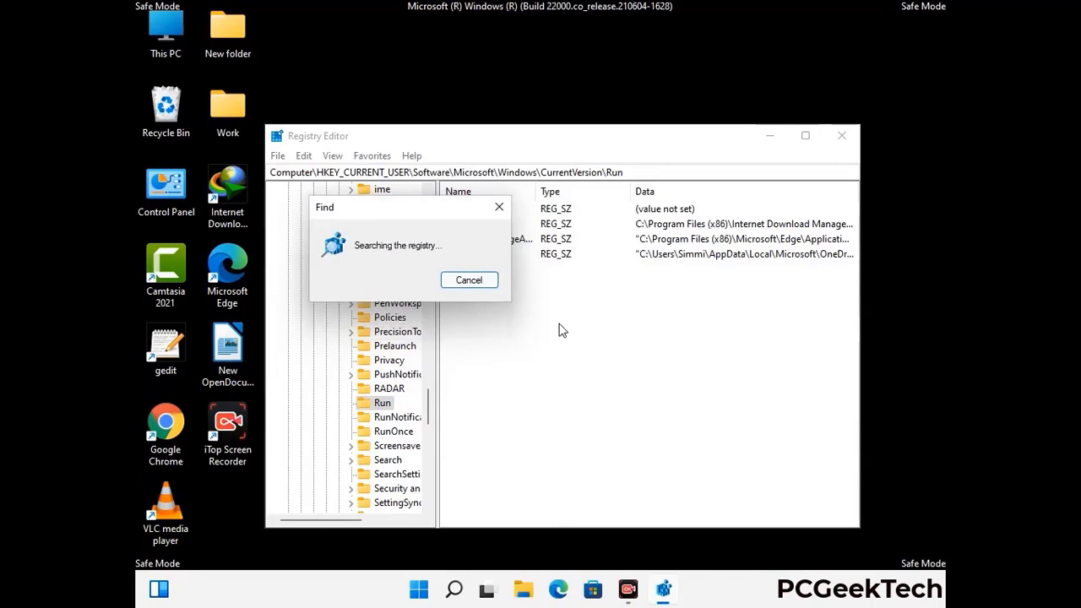
{"action": "left_click", "coordinate": [506, 211]}
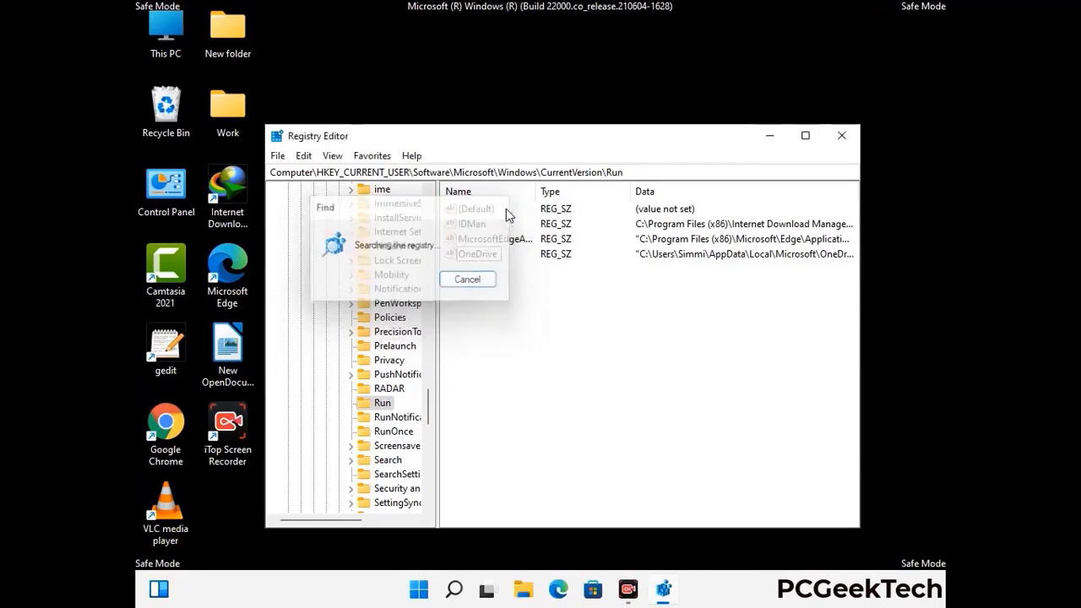
Close Registry Editor and launch System Configuration by running msconfig.
{"action": "left_click", "coordinate": [846, 146]}
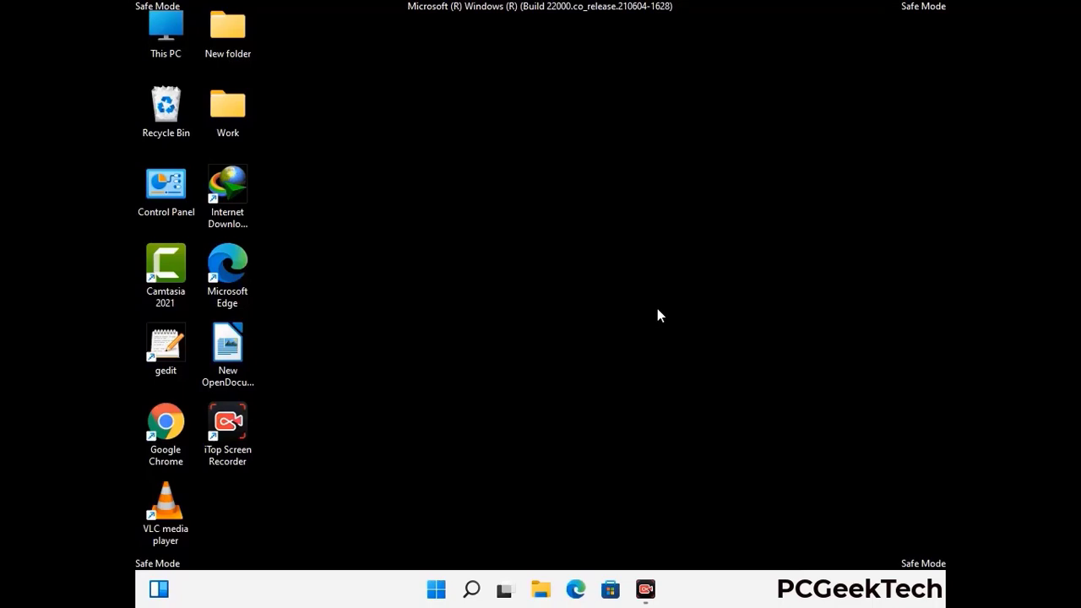
{"action": "key", "text": "super+r"}
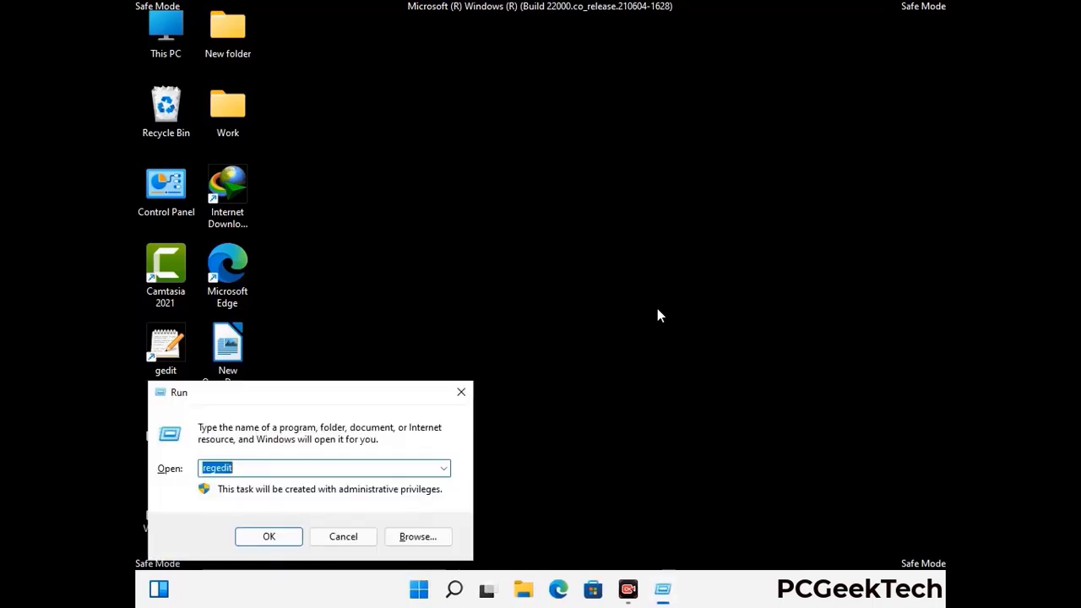
{"action": "left_click_drag", "start_coordinate": [313, 391], "coordinate": [553, 166]}
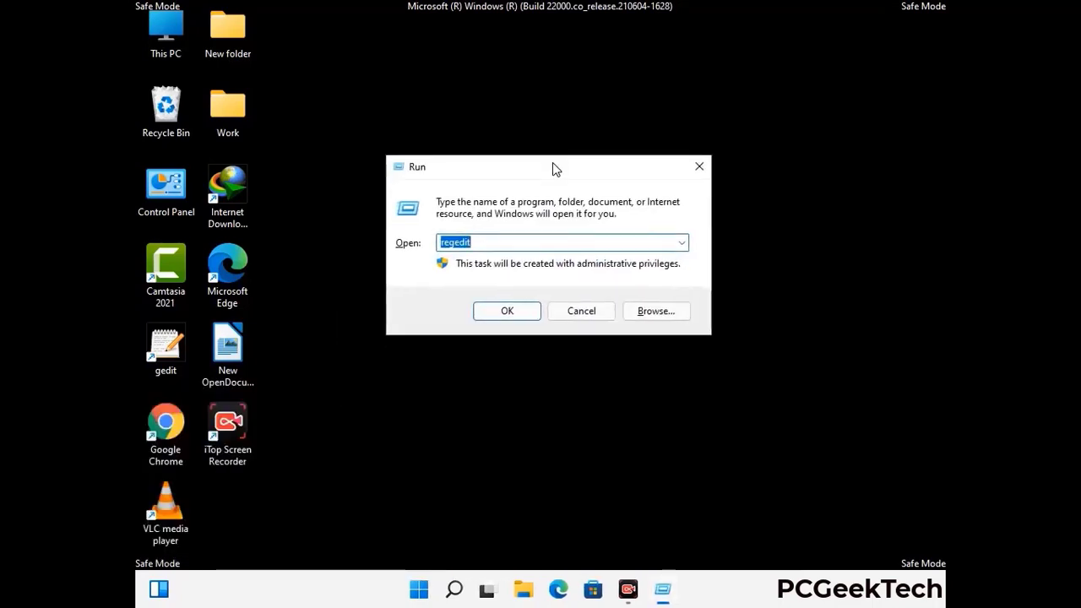
{"action": "type", "text": "msconfig"}
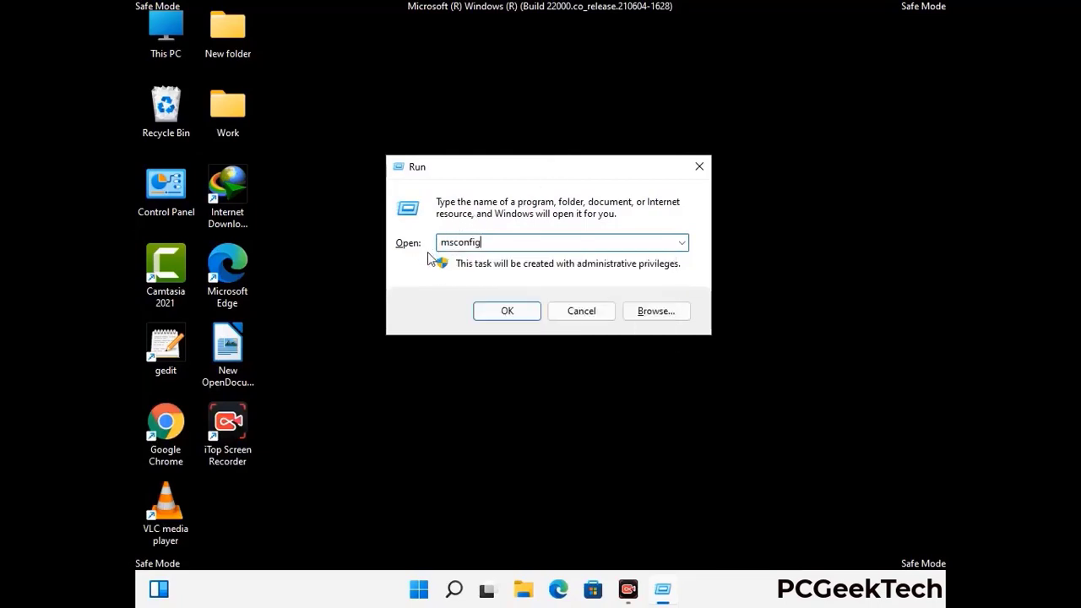
{"action": "left_click", "coordinate": [504, 311]}
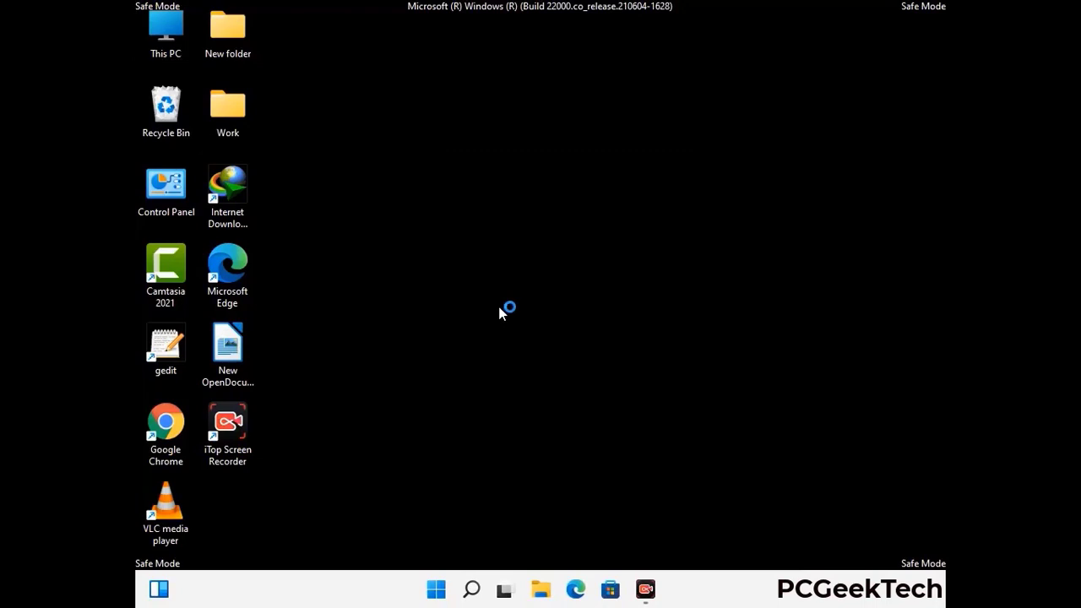
Turn off Safe boot in the boot options of the Windows 11 entry.
{"action": "left_click", "coordinate": [372, 169]}
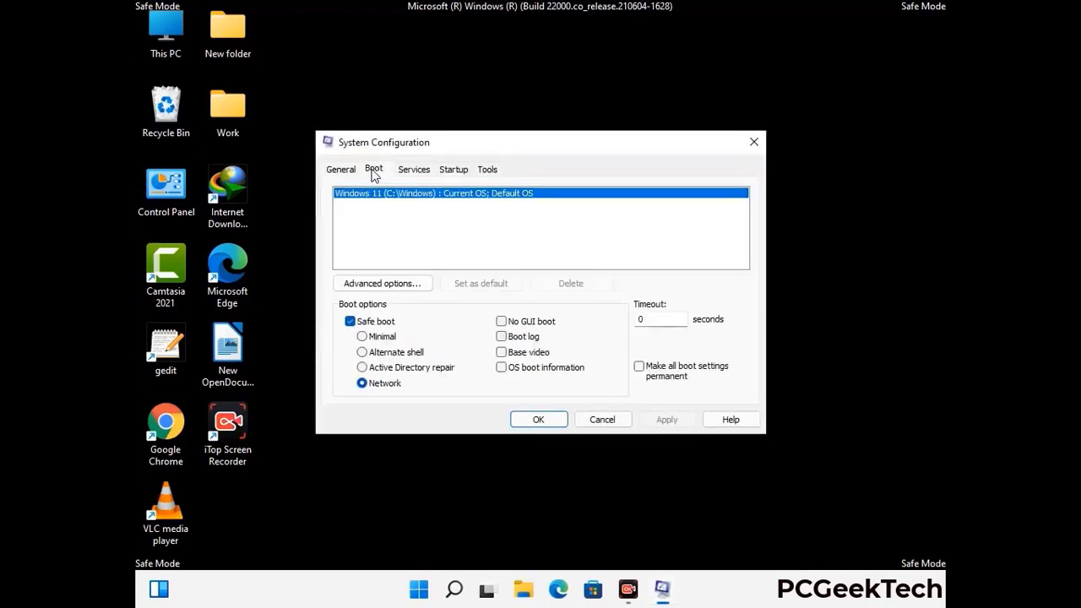
{"action": "left_click", "coordinate": [350, 325]}
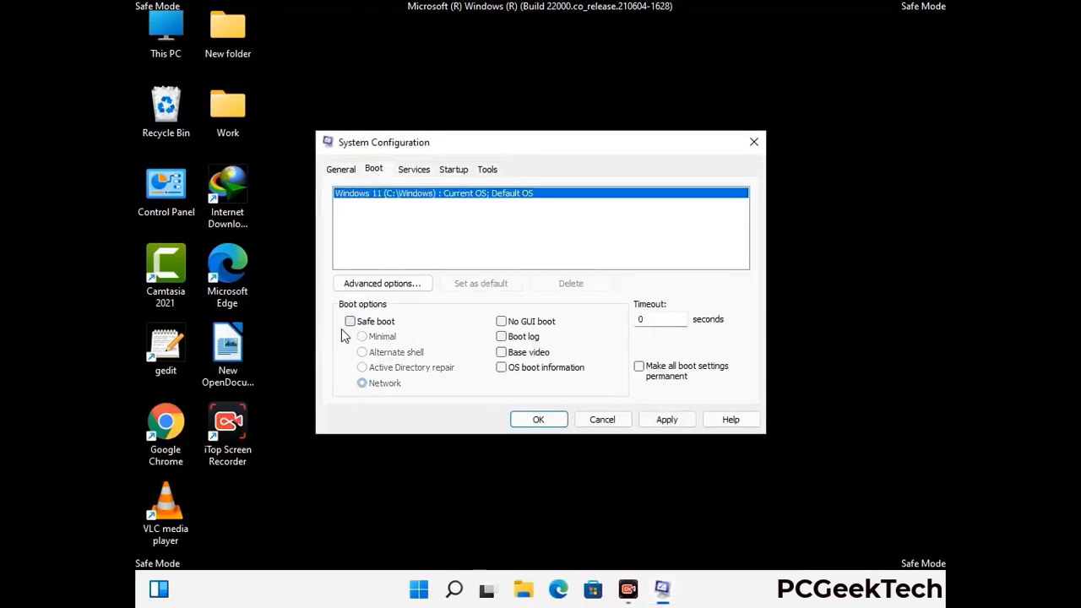